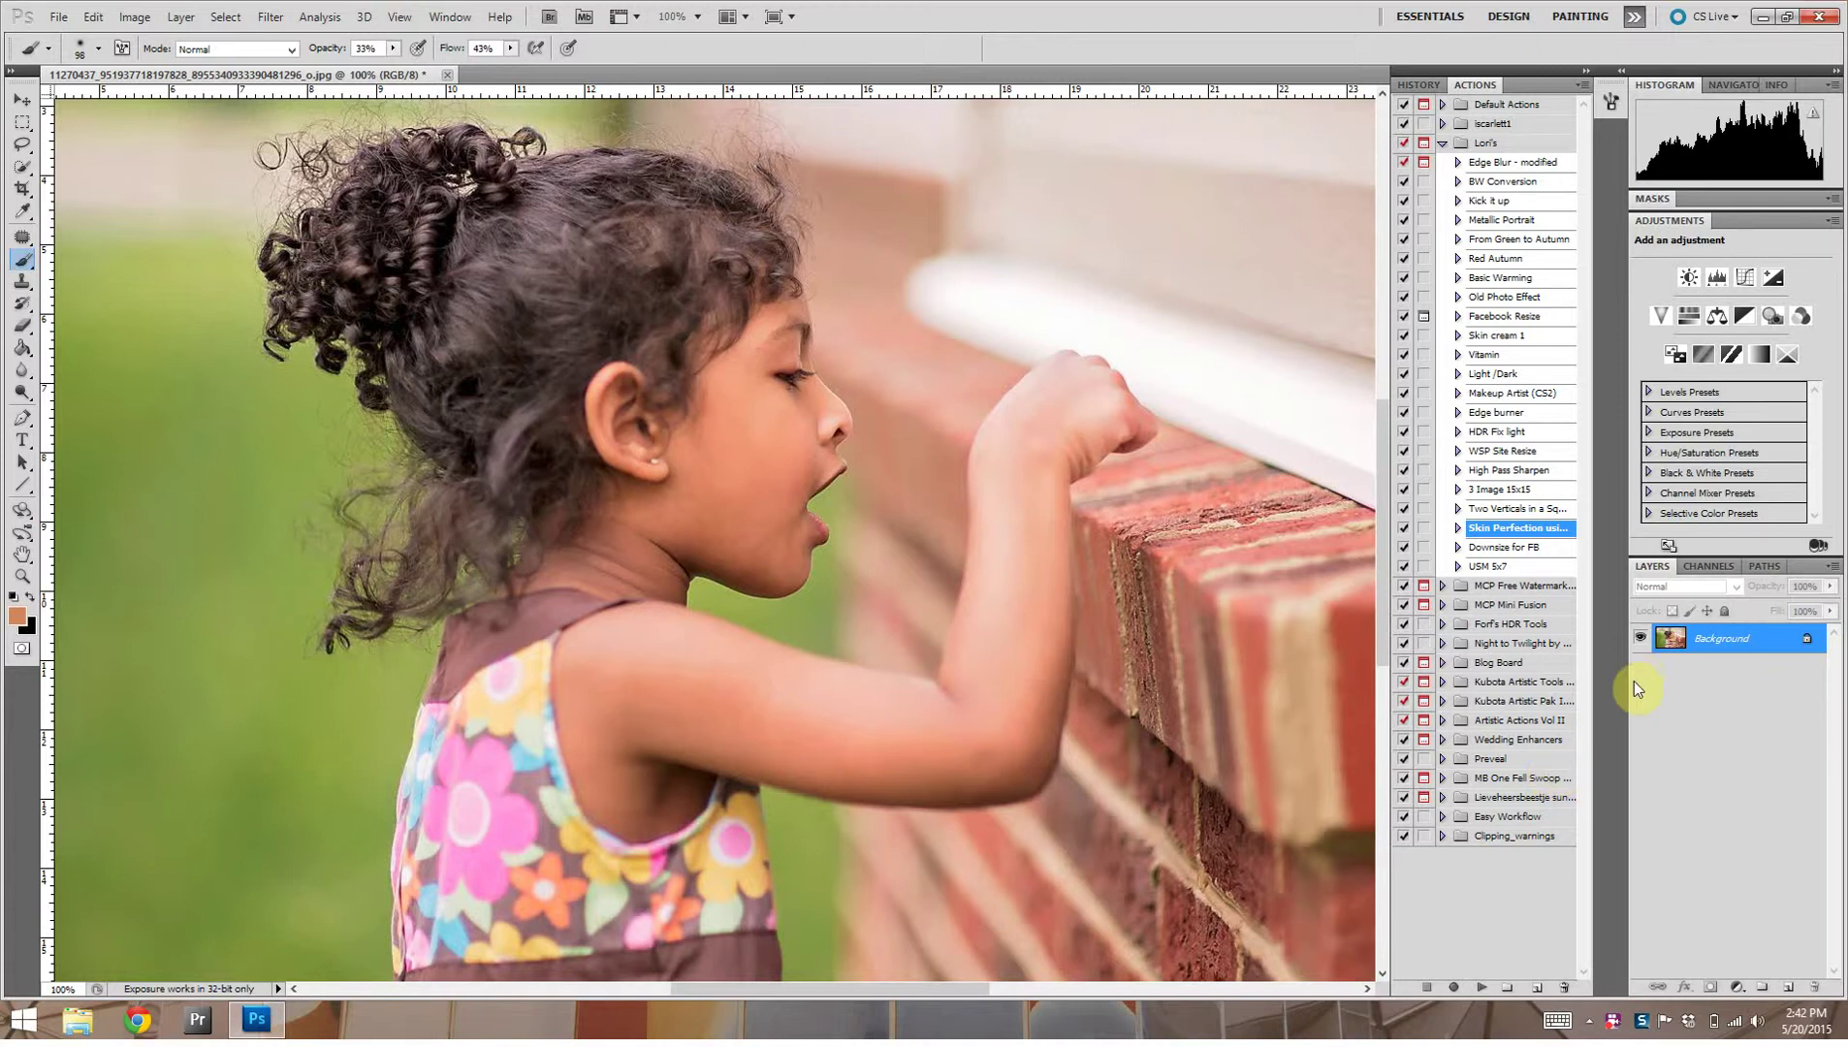
Step: Add a Hue/Saturation adjustment layer above the Background layer of the girl's photo
left_click(1737, 989)
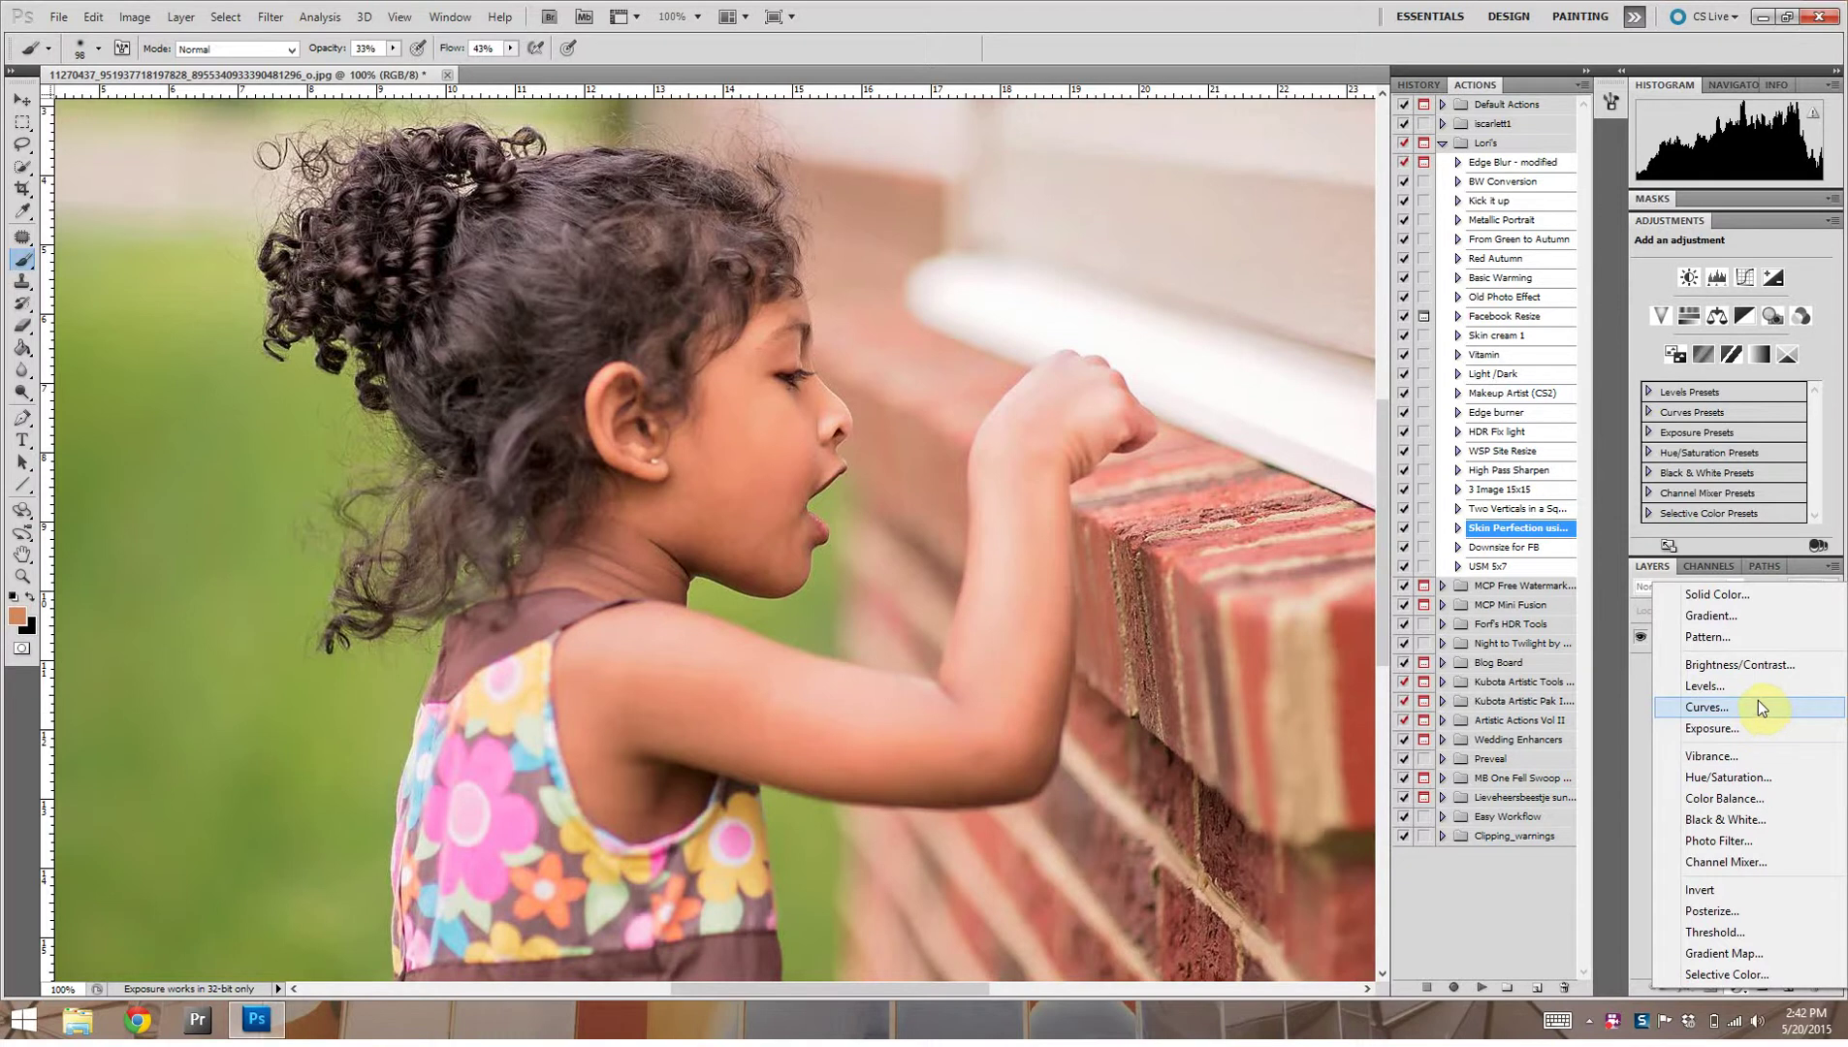
left_click(1767, 780)
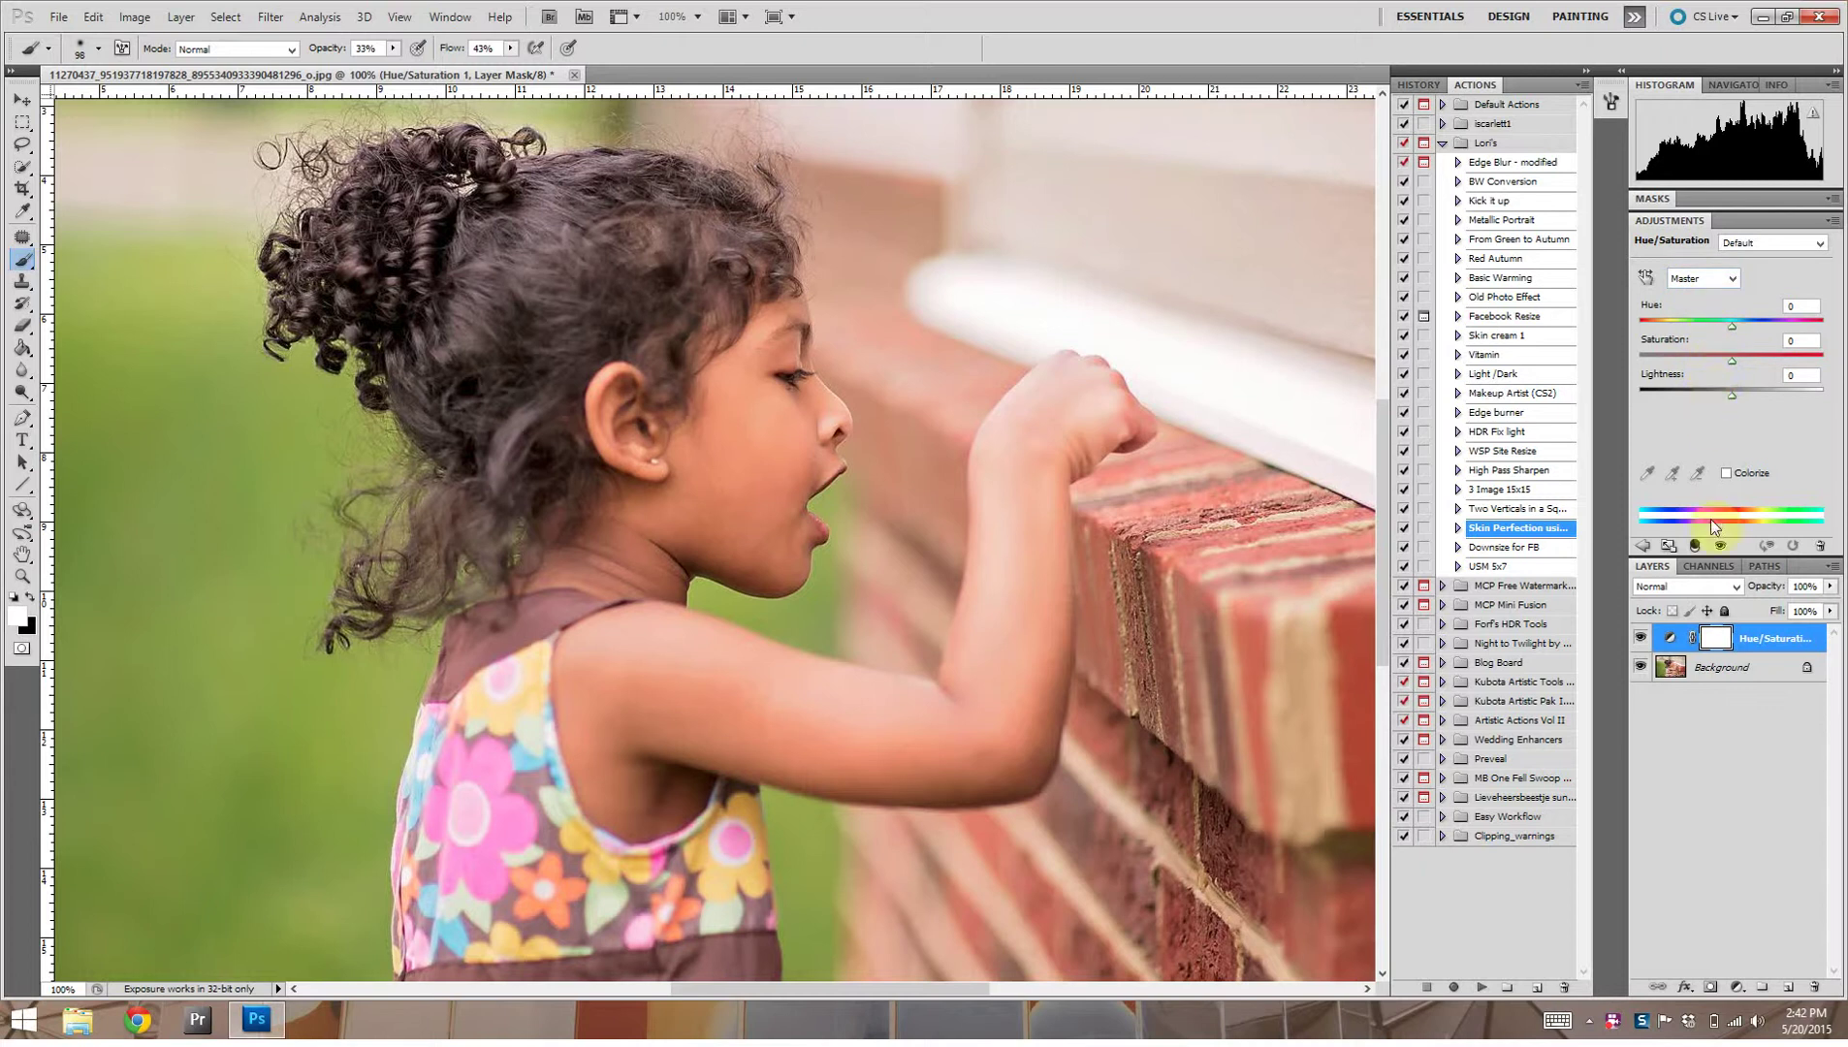
left_click(1709, 283)
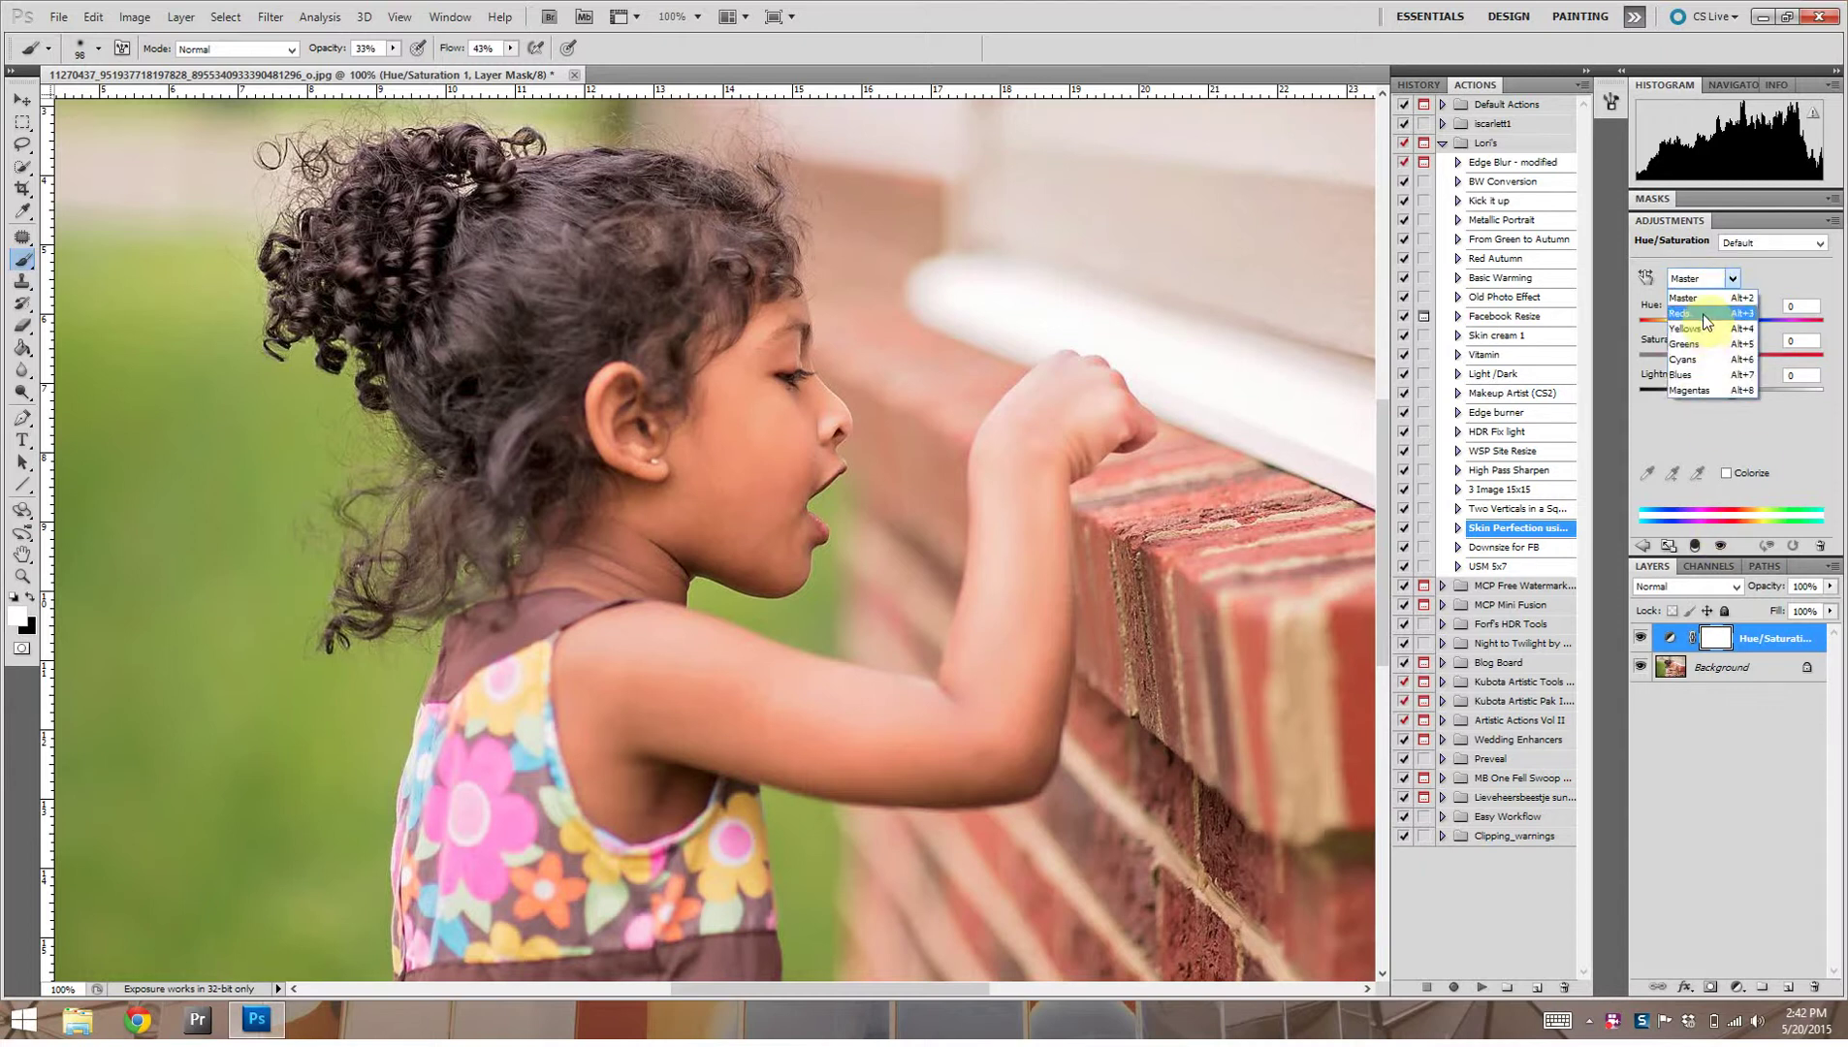
Step: Target Reds in the Hue/Saturation adjustment, push saturation to +100 and shift hue to +13
left_click(1703, 310)
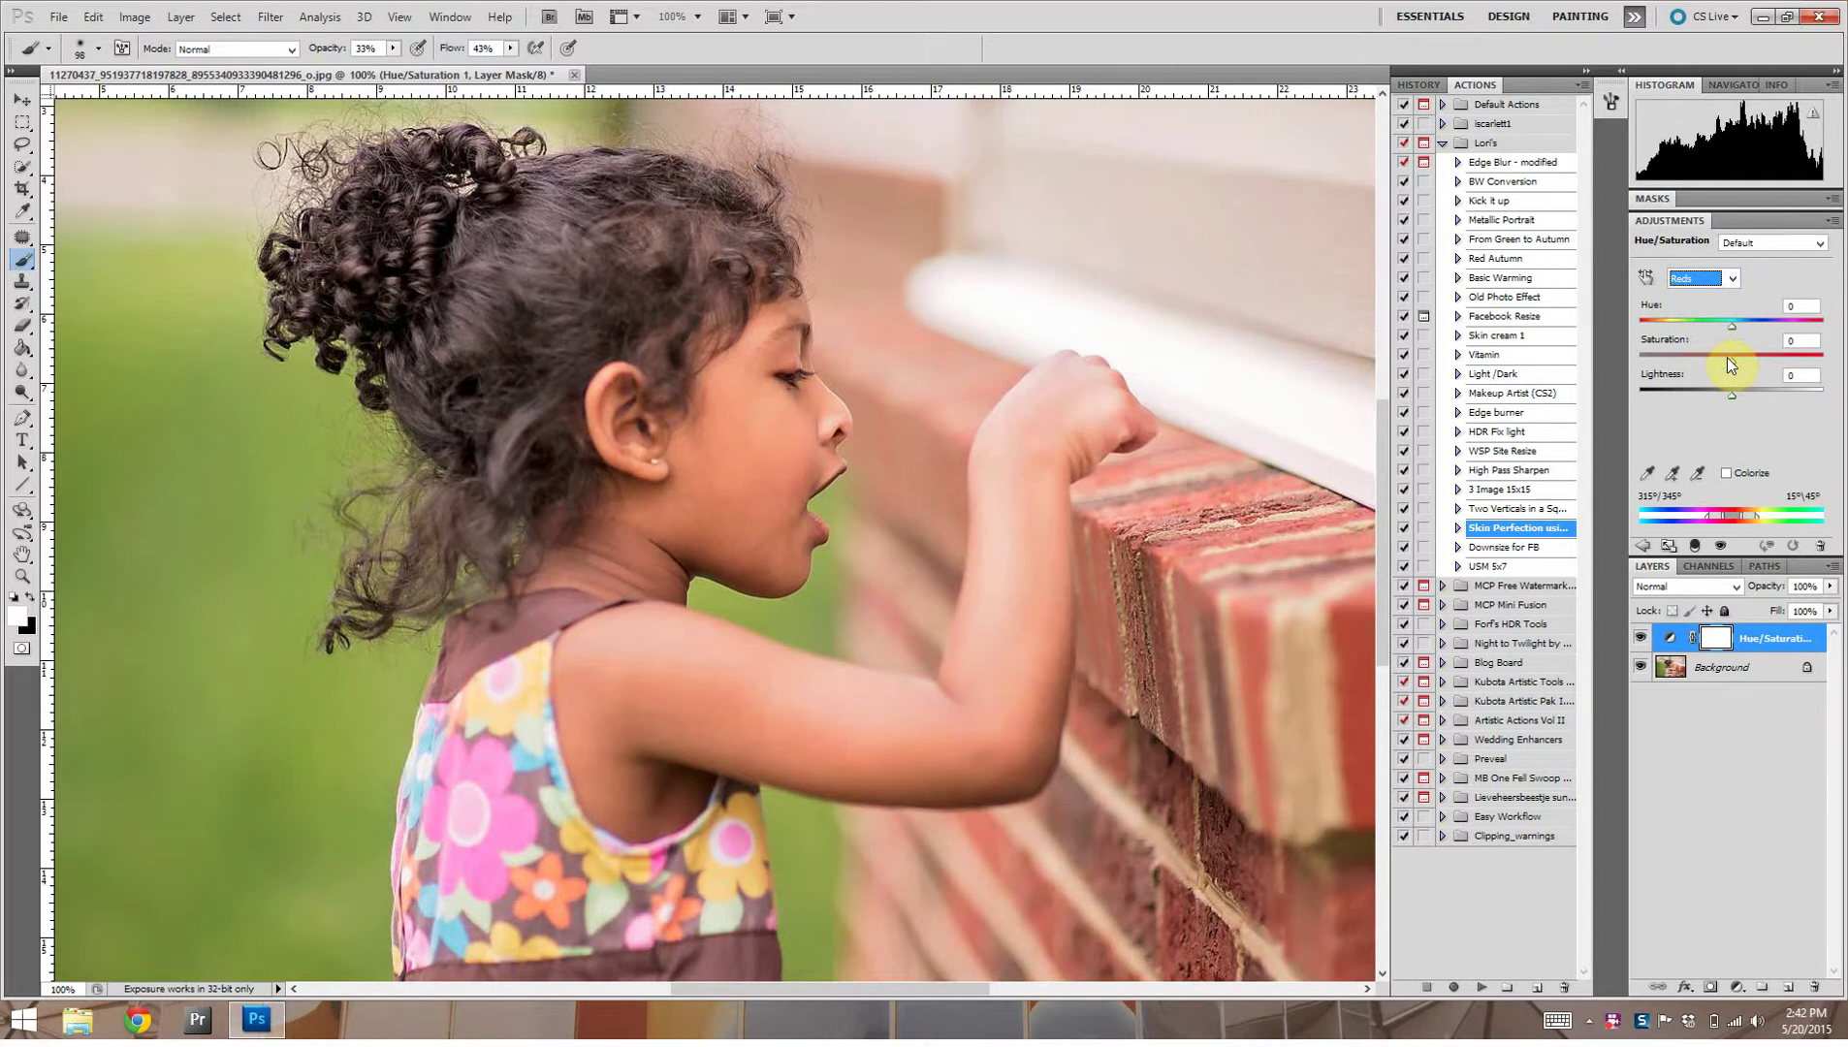
left_click_drag(1734, 361, 1843, 364)
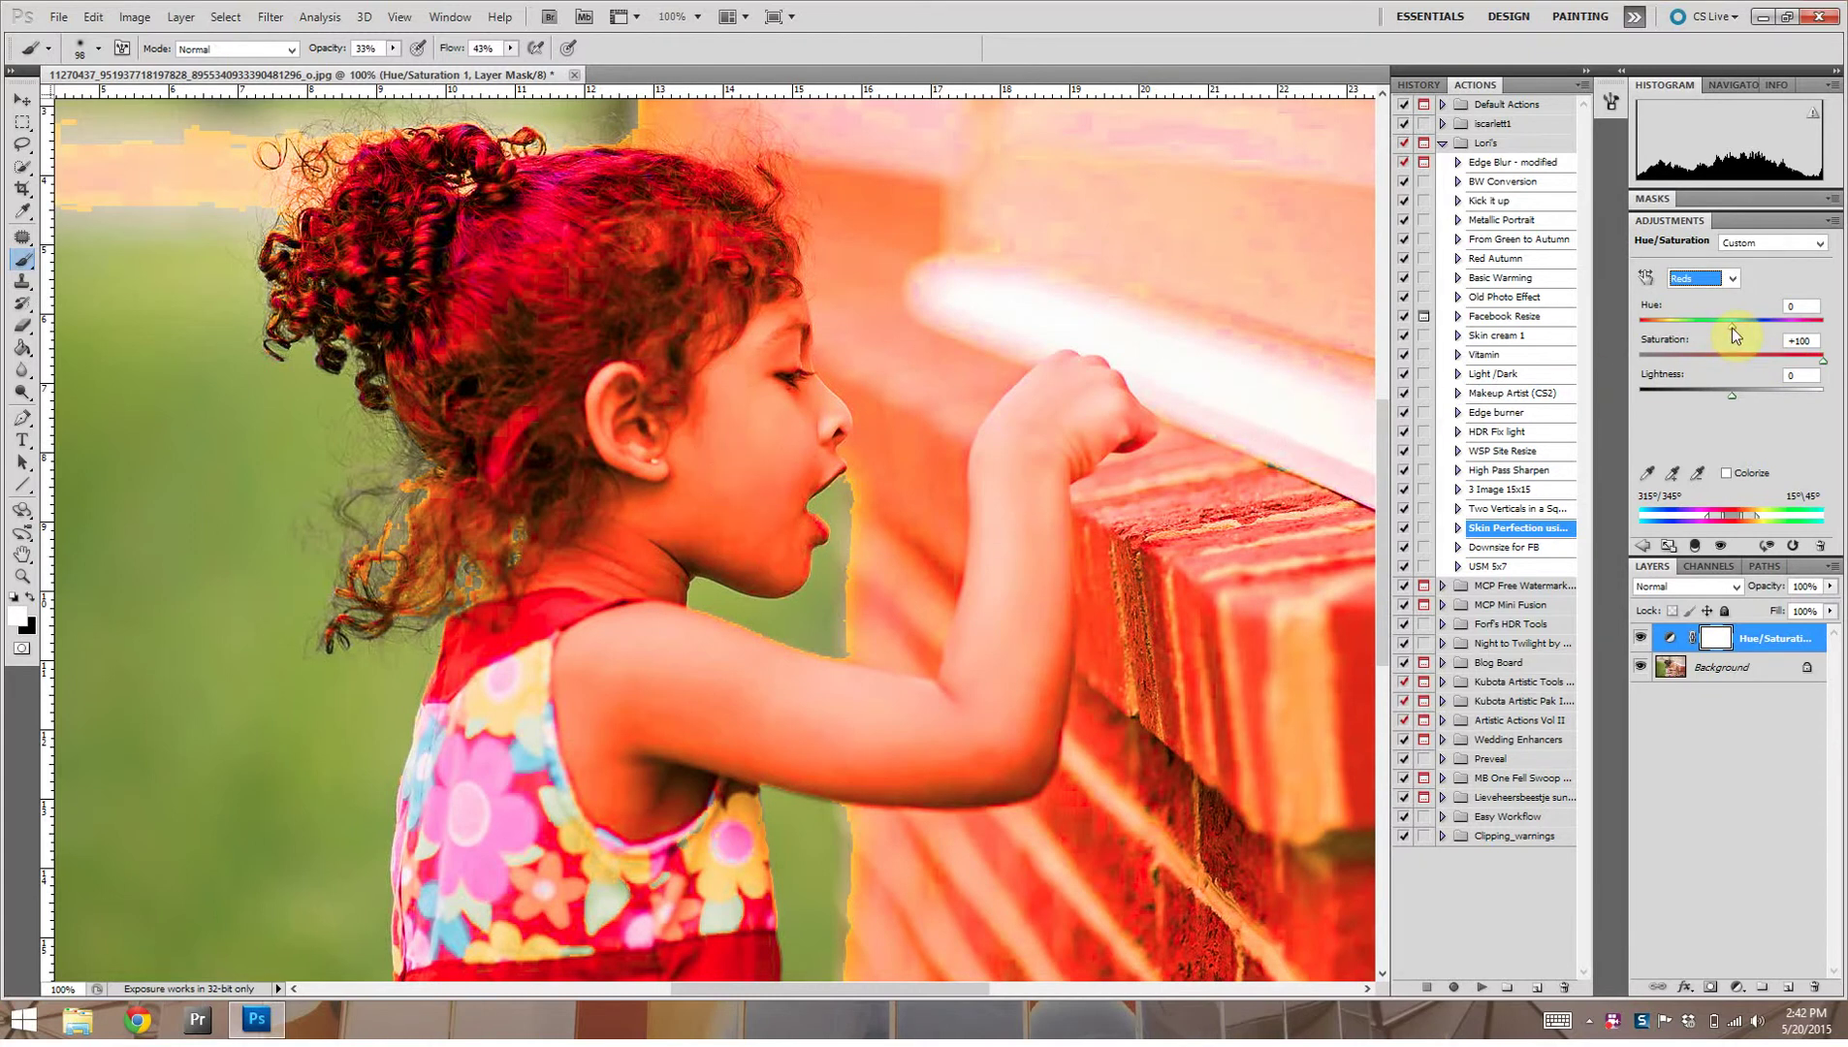
left_click_drag(1733, 327, 1739, 327)
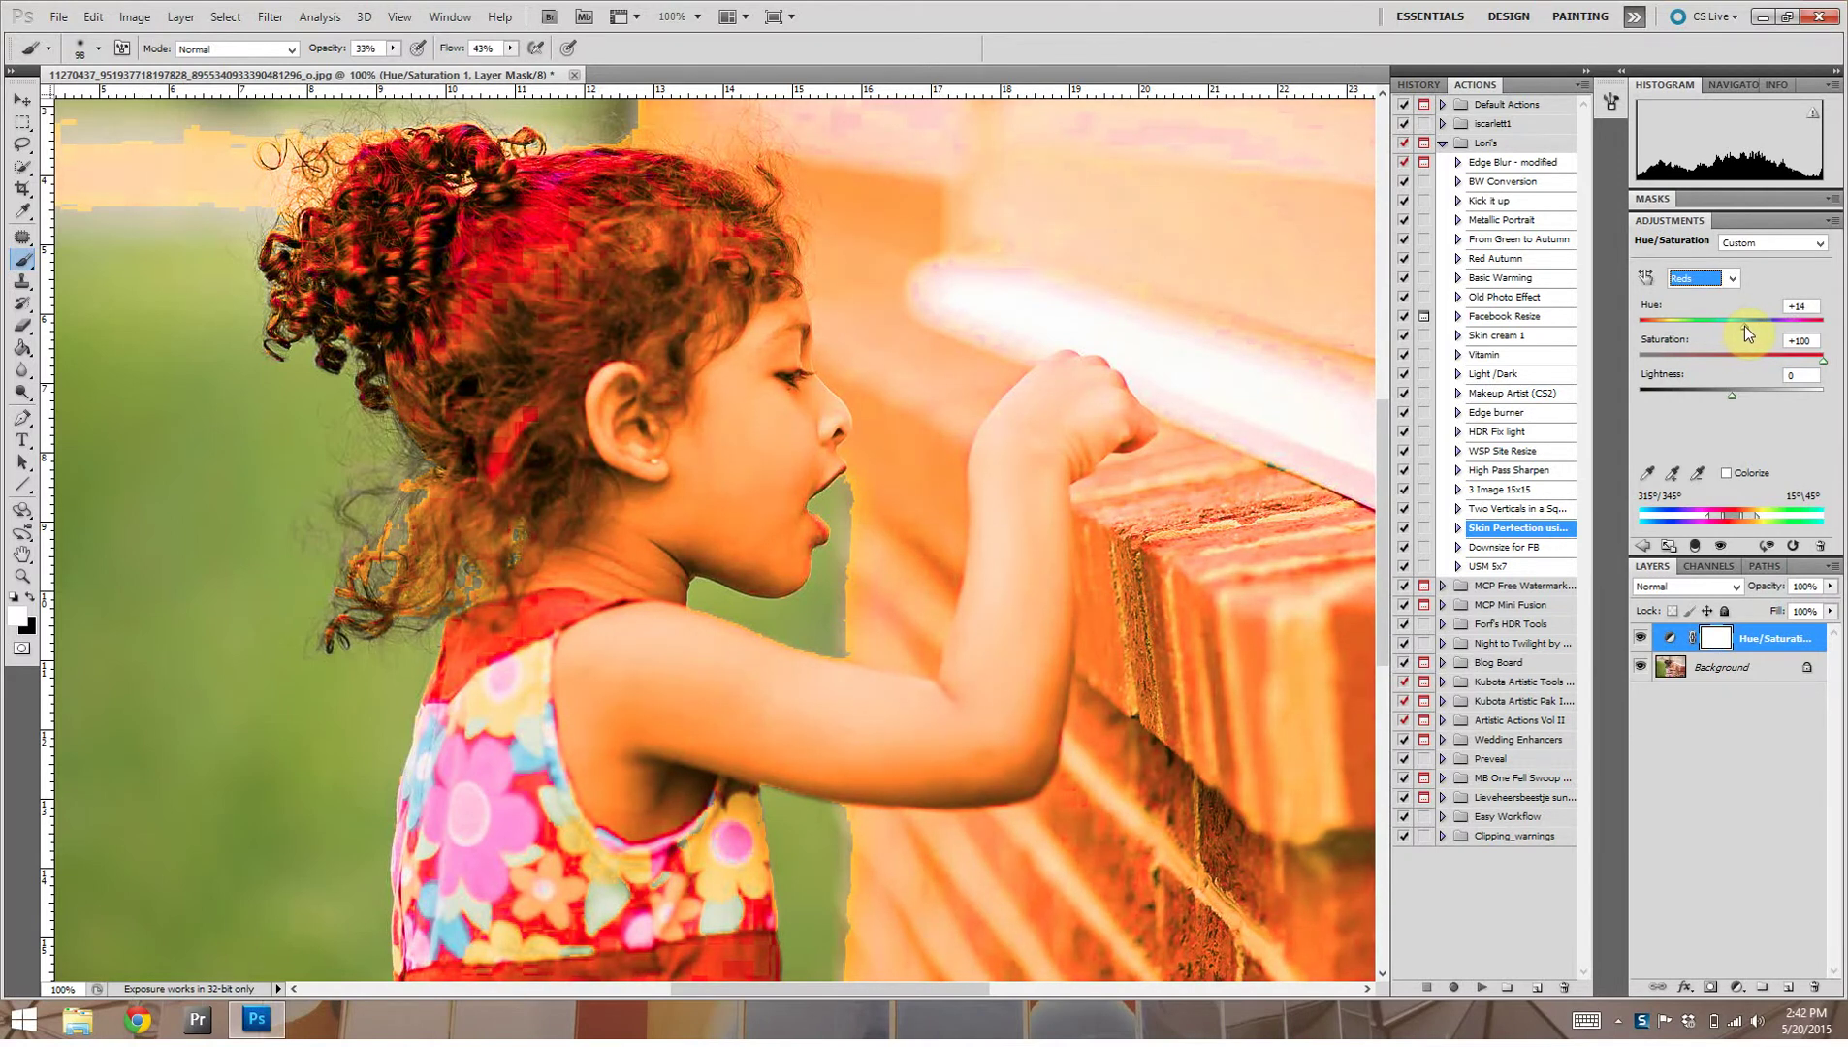
mouse_move(1739, 327)
left_mouse_down()
mouse_move(1725, 330)
mouse_move(1743, 330)
left_mouse_up()
Step: Set Reds saturation back to 0 and shift the Reds range to 312°/342°–12°/42° over the skin
left_click(1805, 340)
type("0")
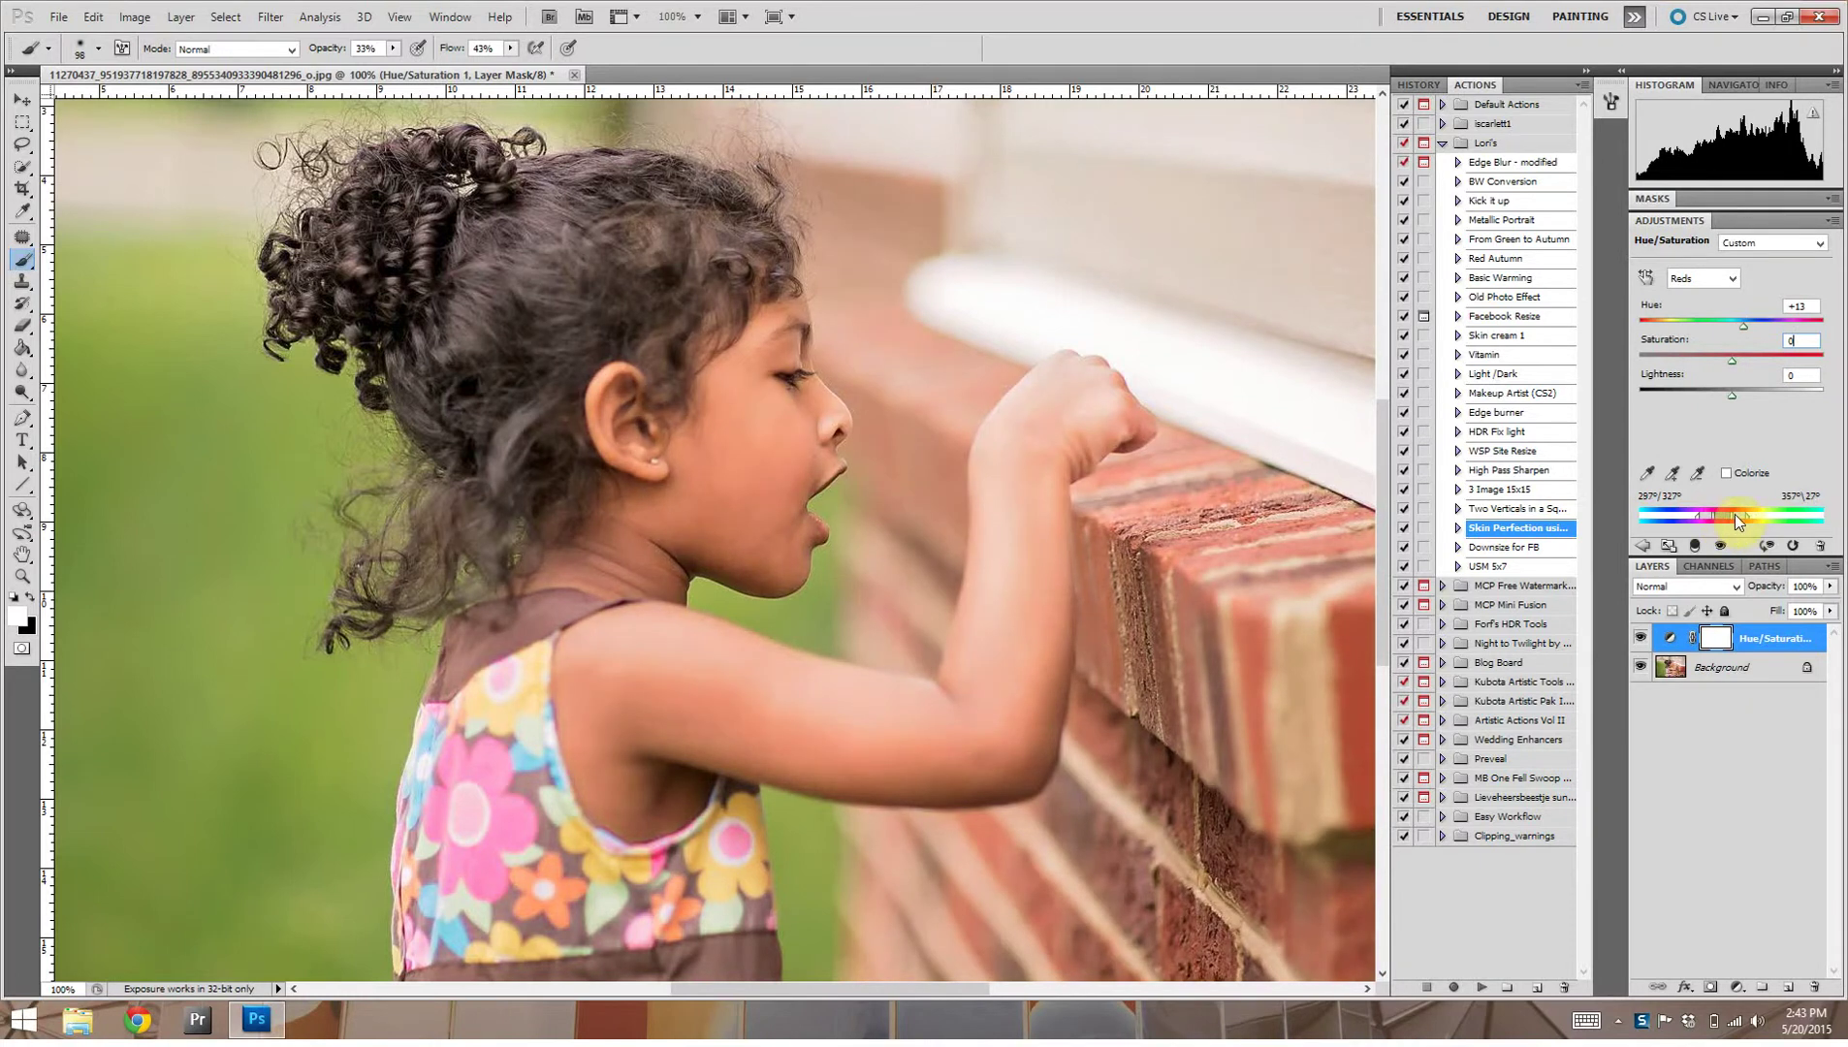
mouse_move(1734, 514)
left_mouse_down()
mouse_move(1709, 519)
mouse_move(1739, 516)
left_mouse_up()
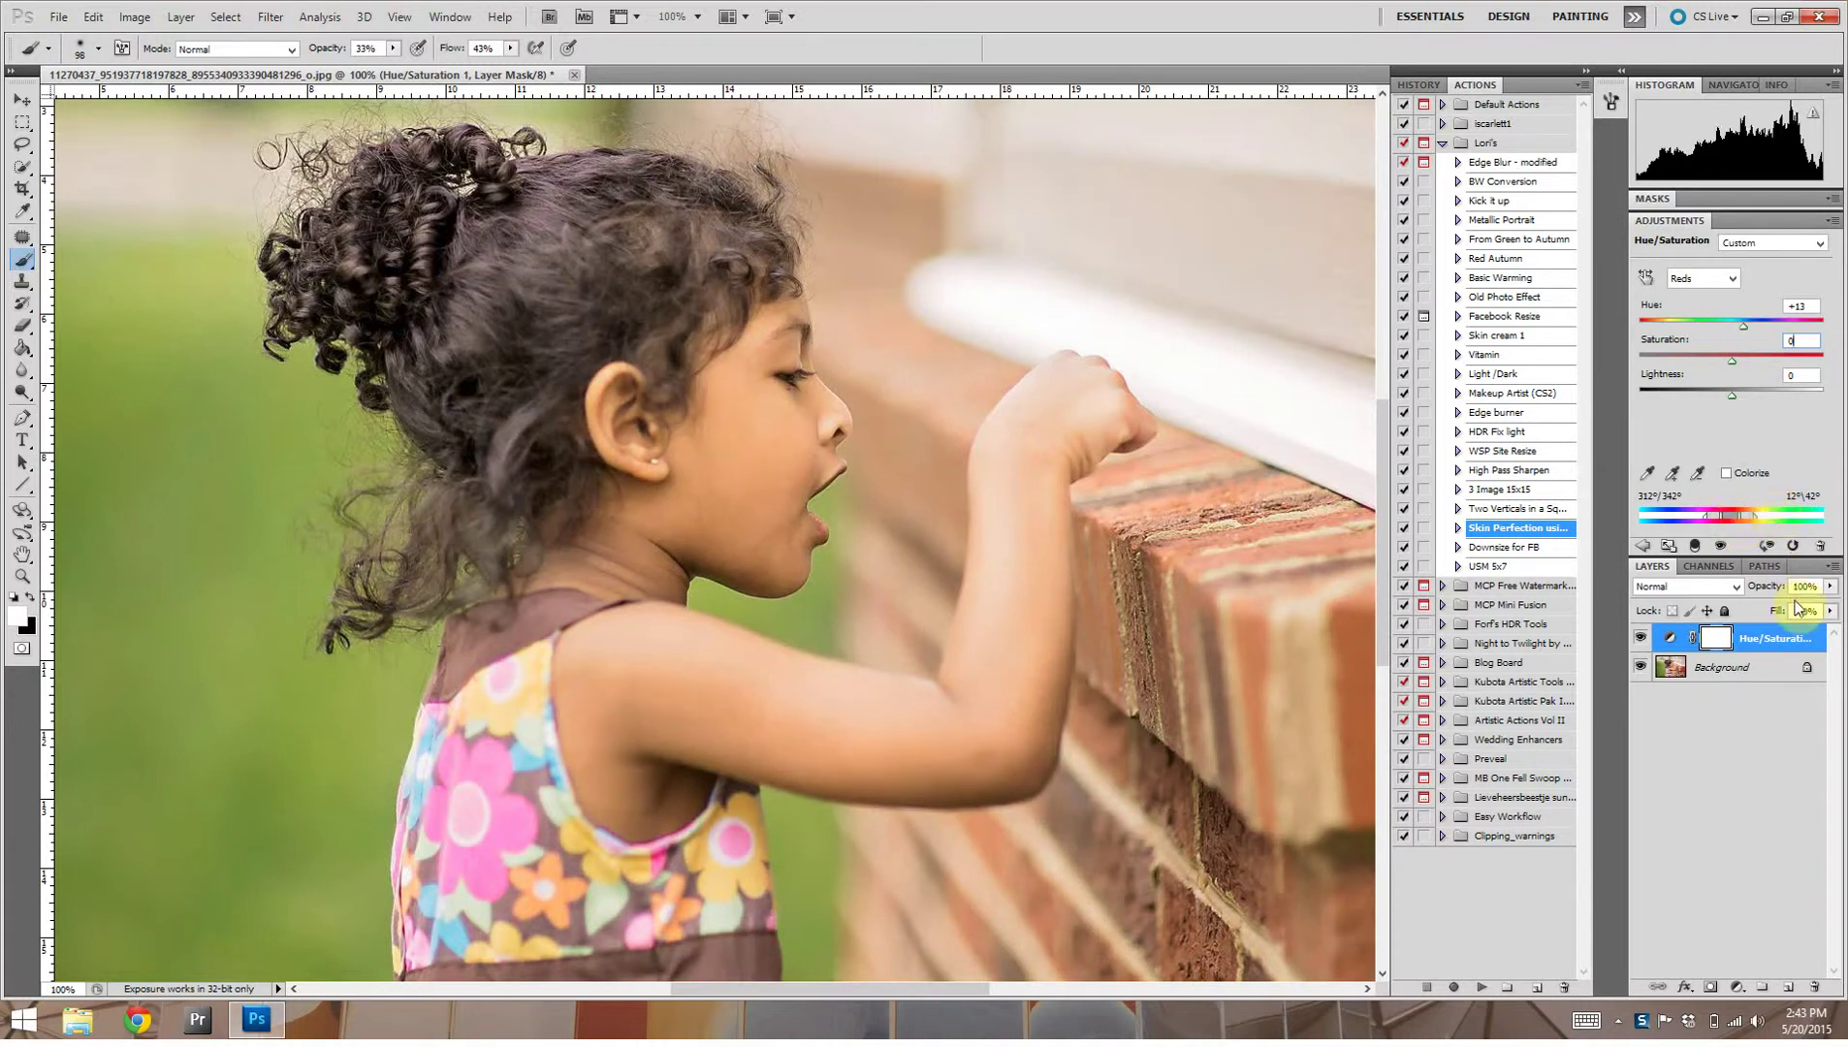
Step: Compare the adjustment on and off, then invert its mask to black with Ctrl+I
left_click(1637, 639)
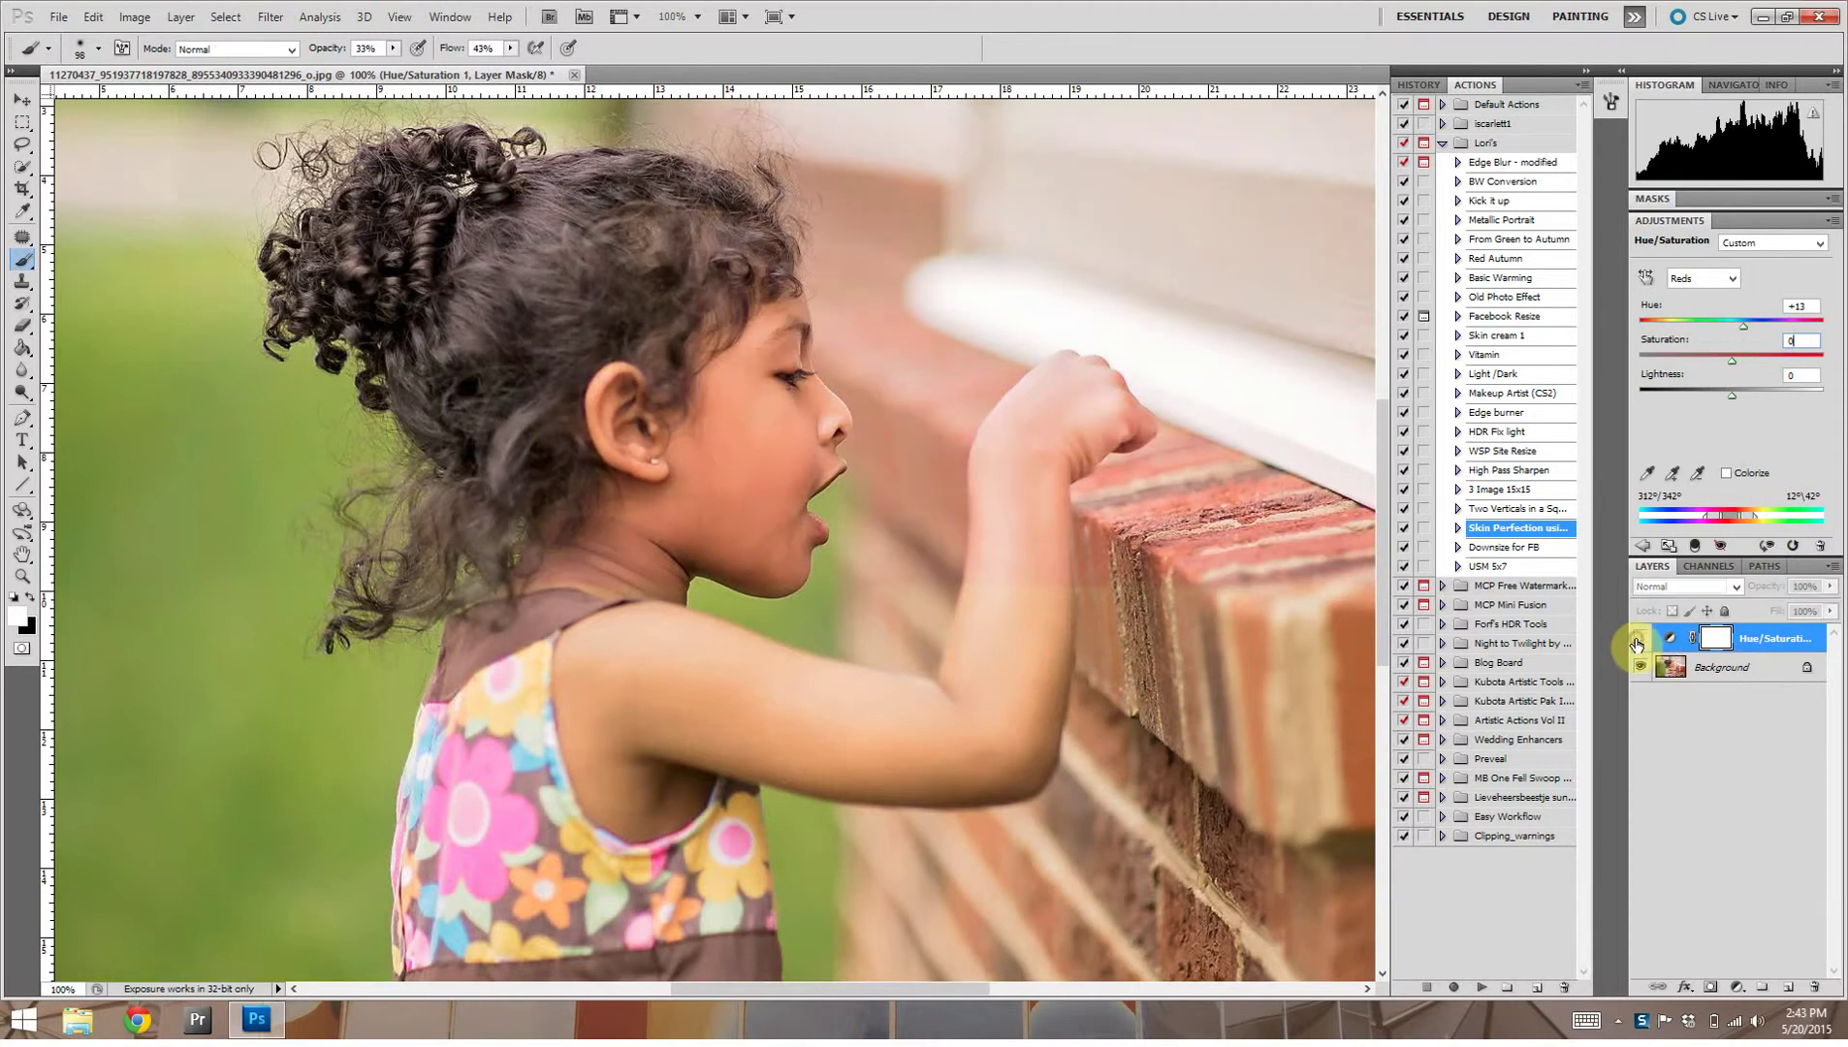
left_click(1637, 639)
left_click(1638, 640)
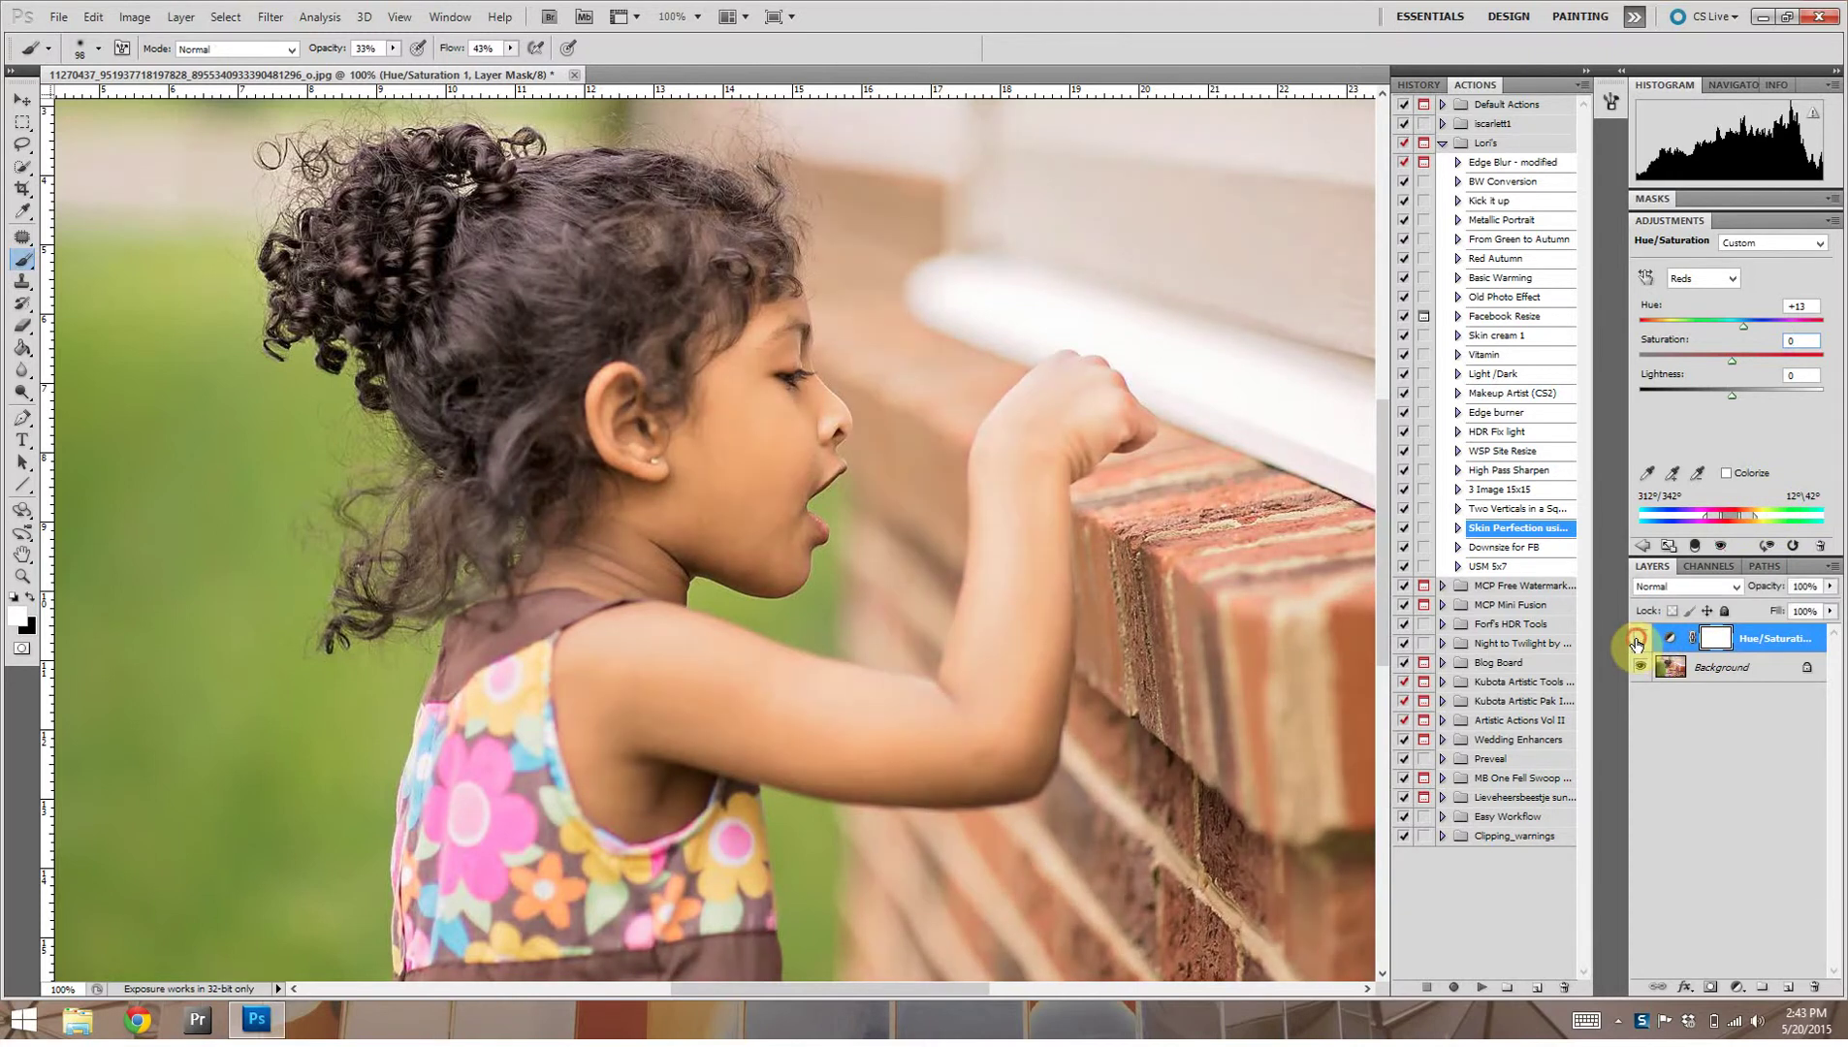
left_click(1638, 639)
left_click(1637, 639)
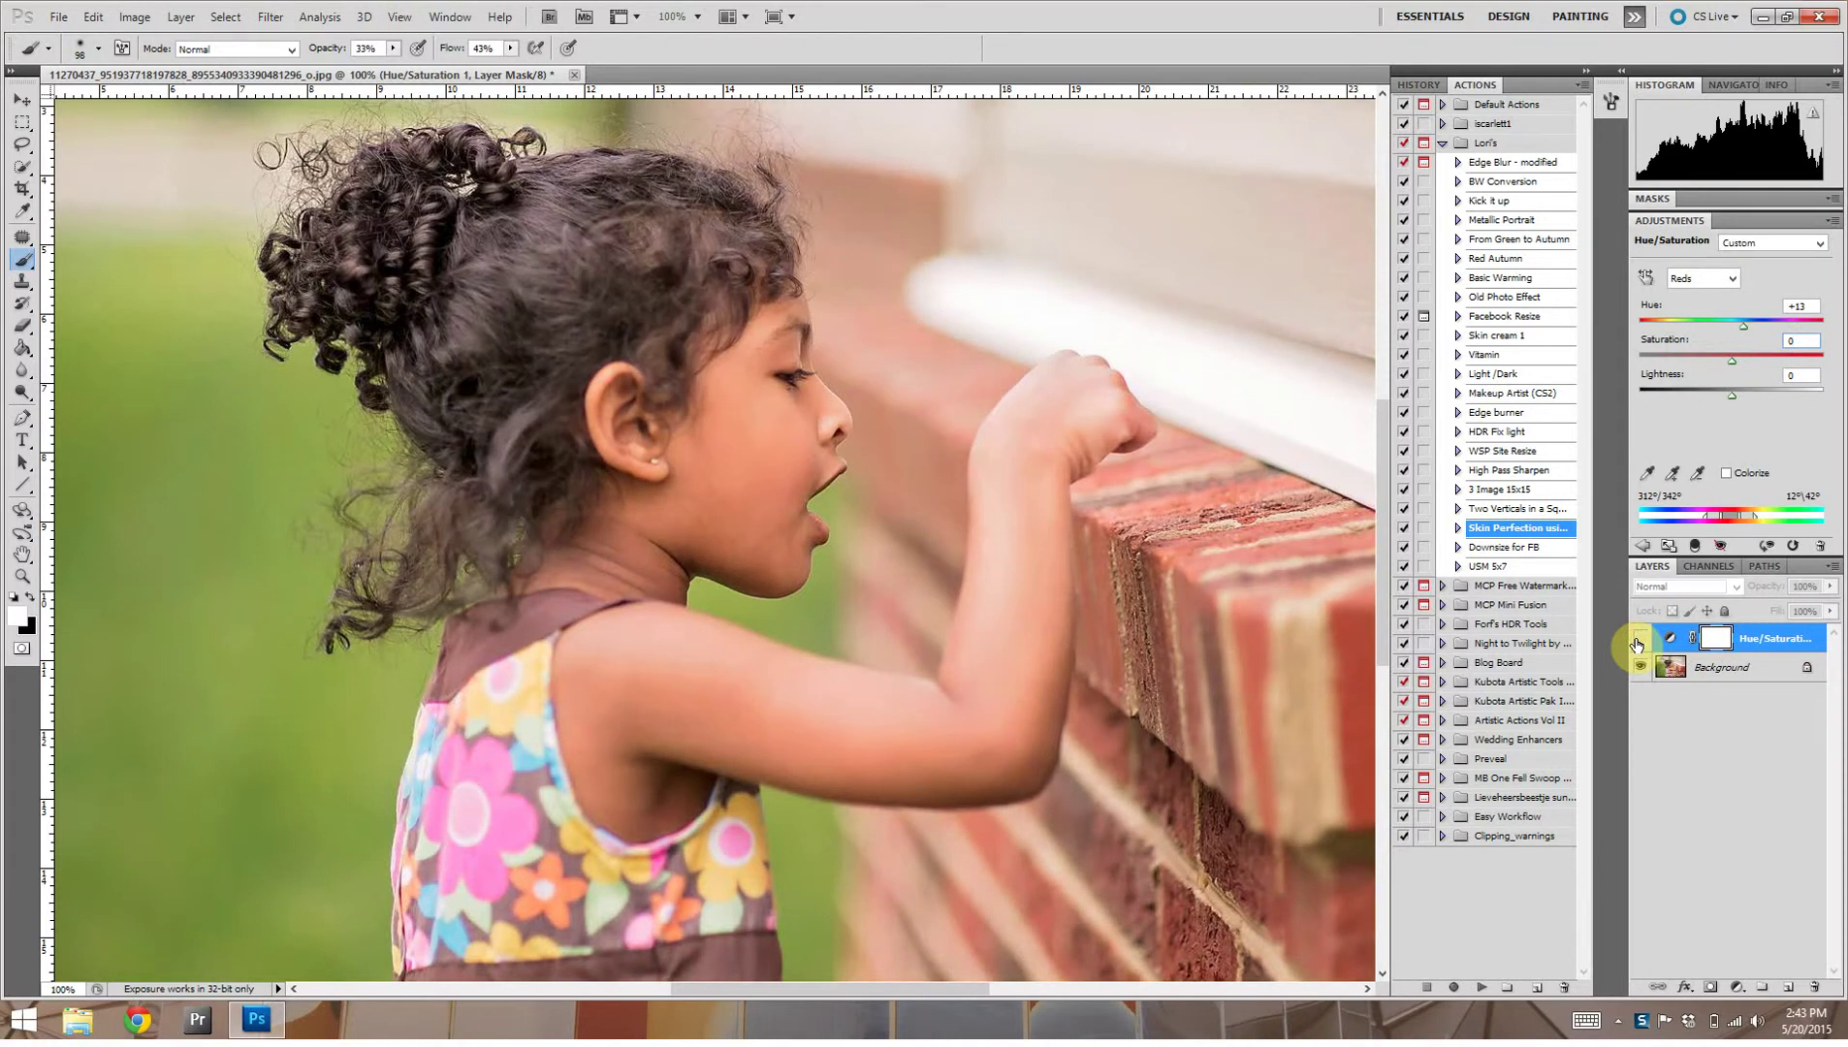
left_click(1638, 639)
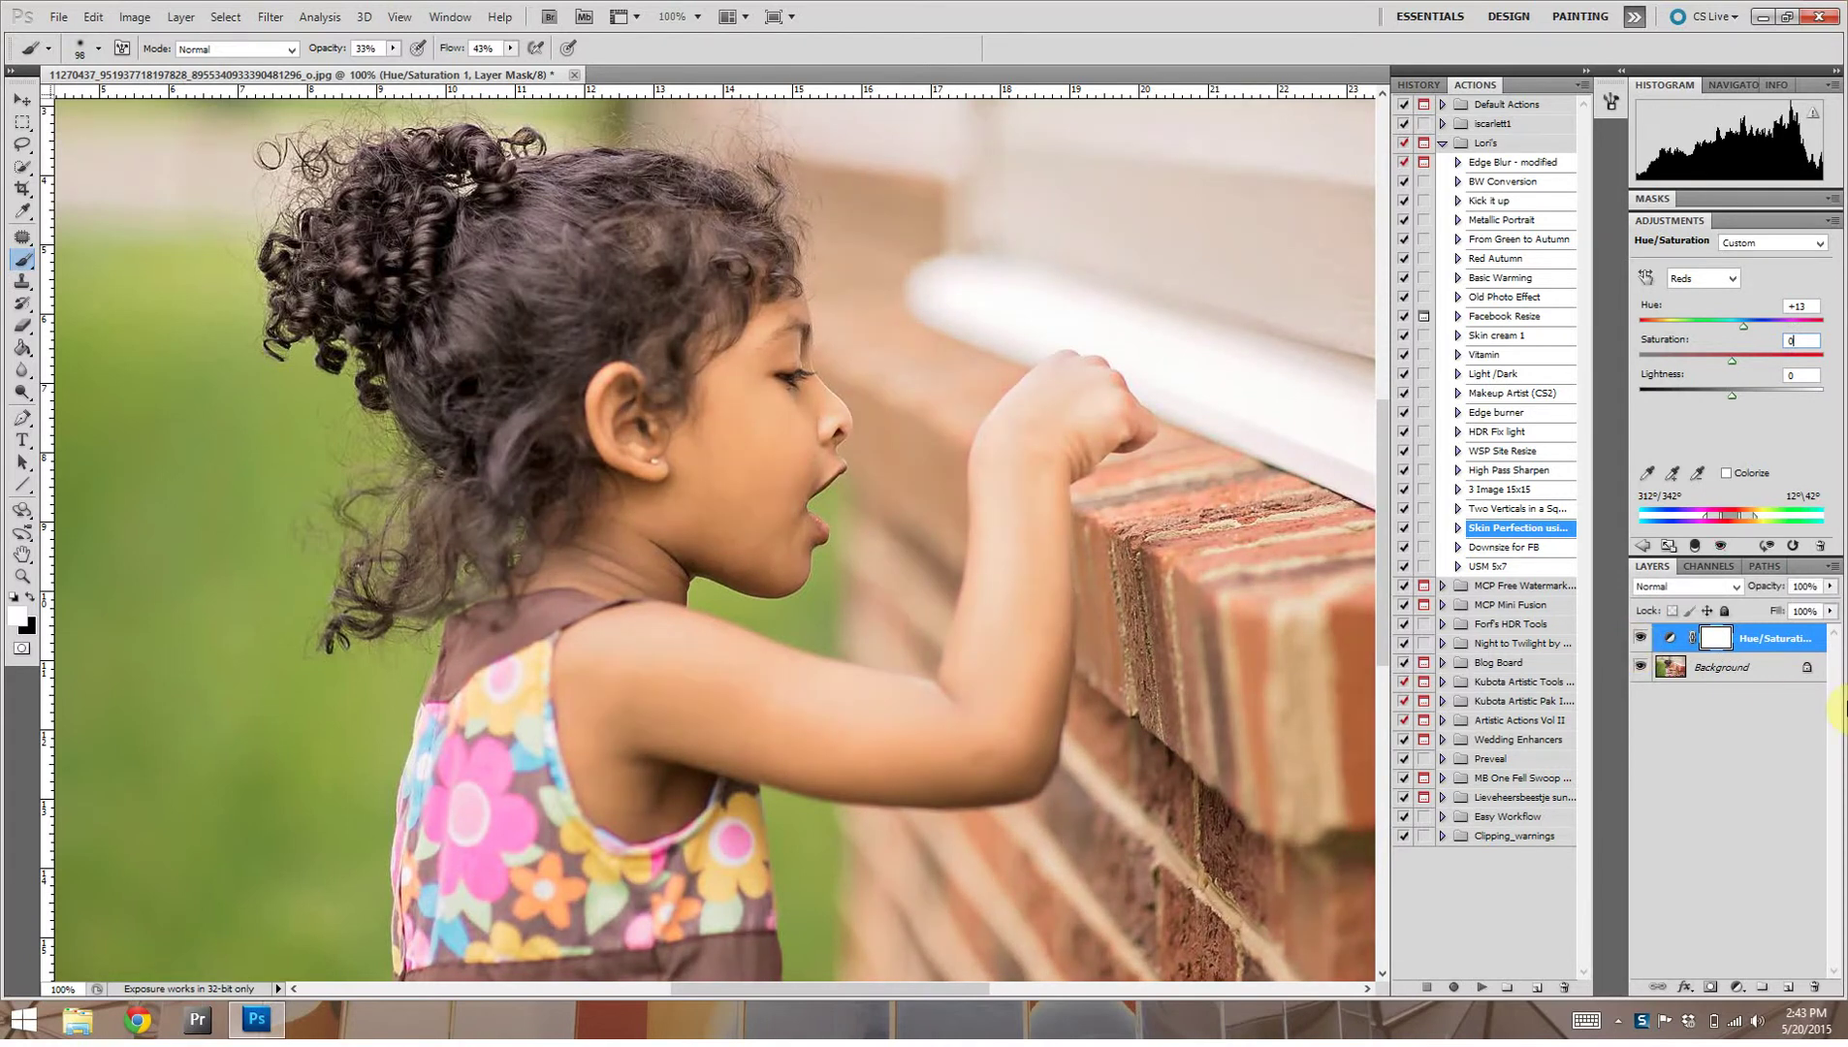
key("ctrl+i")
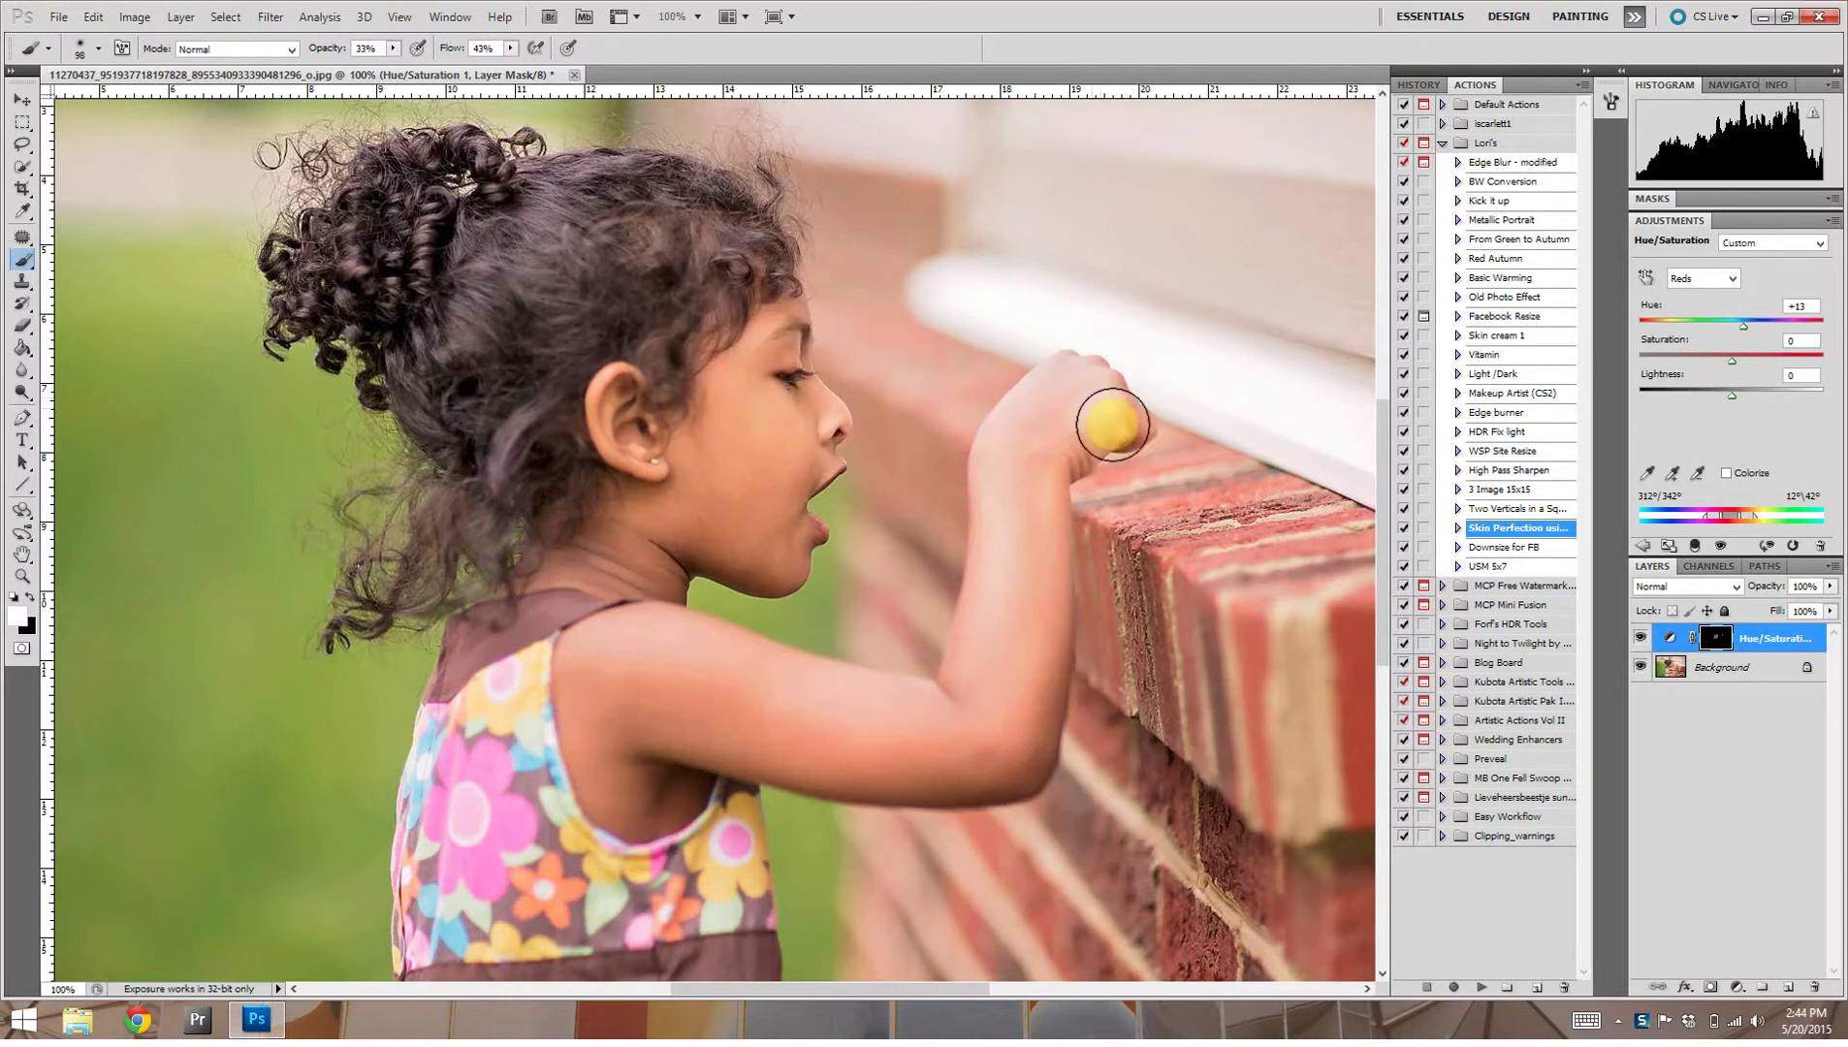
left_click(1109, 395)
Step: Paint the adjustment back onto the girl's hand and arm skin with a soft white brush
mouse_move(1110, 395)
left_mouse_down()
mouse_move(1062, 456)
mouse_move(1030, 590)
mouse_move(1028, 501)
mouse_move(1011, 740)
mouse_move(836, 746)
mouse_move(906, 748)
mouse_move(707, 719)
mouse_move(650, 662)
mouse_move(891, 684)
mouse_move(998, 662)
mouse_move(976, 651)
mouse_move(974, 544)
mouse_move(994, 392)
mouse_move(997, 639)
mouse_move(749, 707)
mouse_move(636, 699)
mouse_move(632, 797)
mouse_move(602, 728)
mouse_move(569, 714)
mouse_move(703, 764)
mouse_move(636, 739)
mouse_move(658, 704)
mouse_move(635, 671)
mouse_move(777, 433)
mouse_move(735, 493)
mouse_move(774, 485)
mouse_move(816, 422)
mouse_move(763, 357)
mouse_move(662, 472)
mouse_move(670, 451)
mouse_move(694, 526)
mouse_move(569, 562)
mouse_move(732, 567)
left_mouse_up()
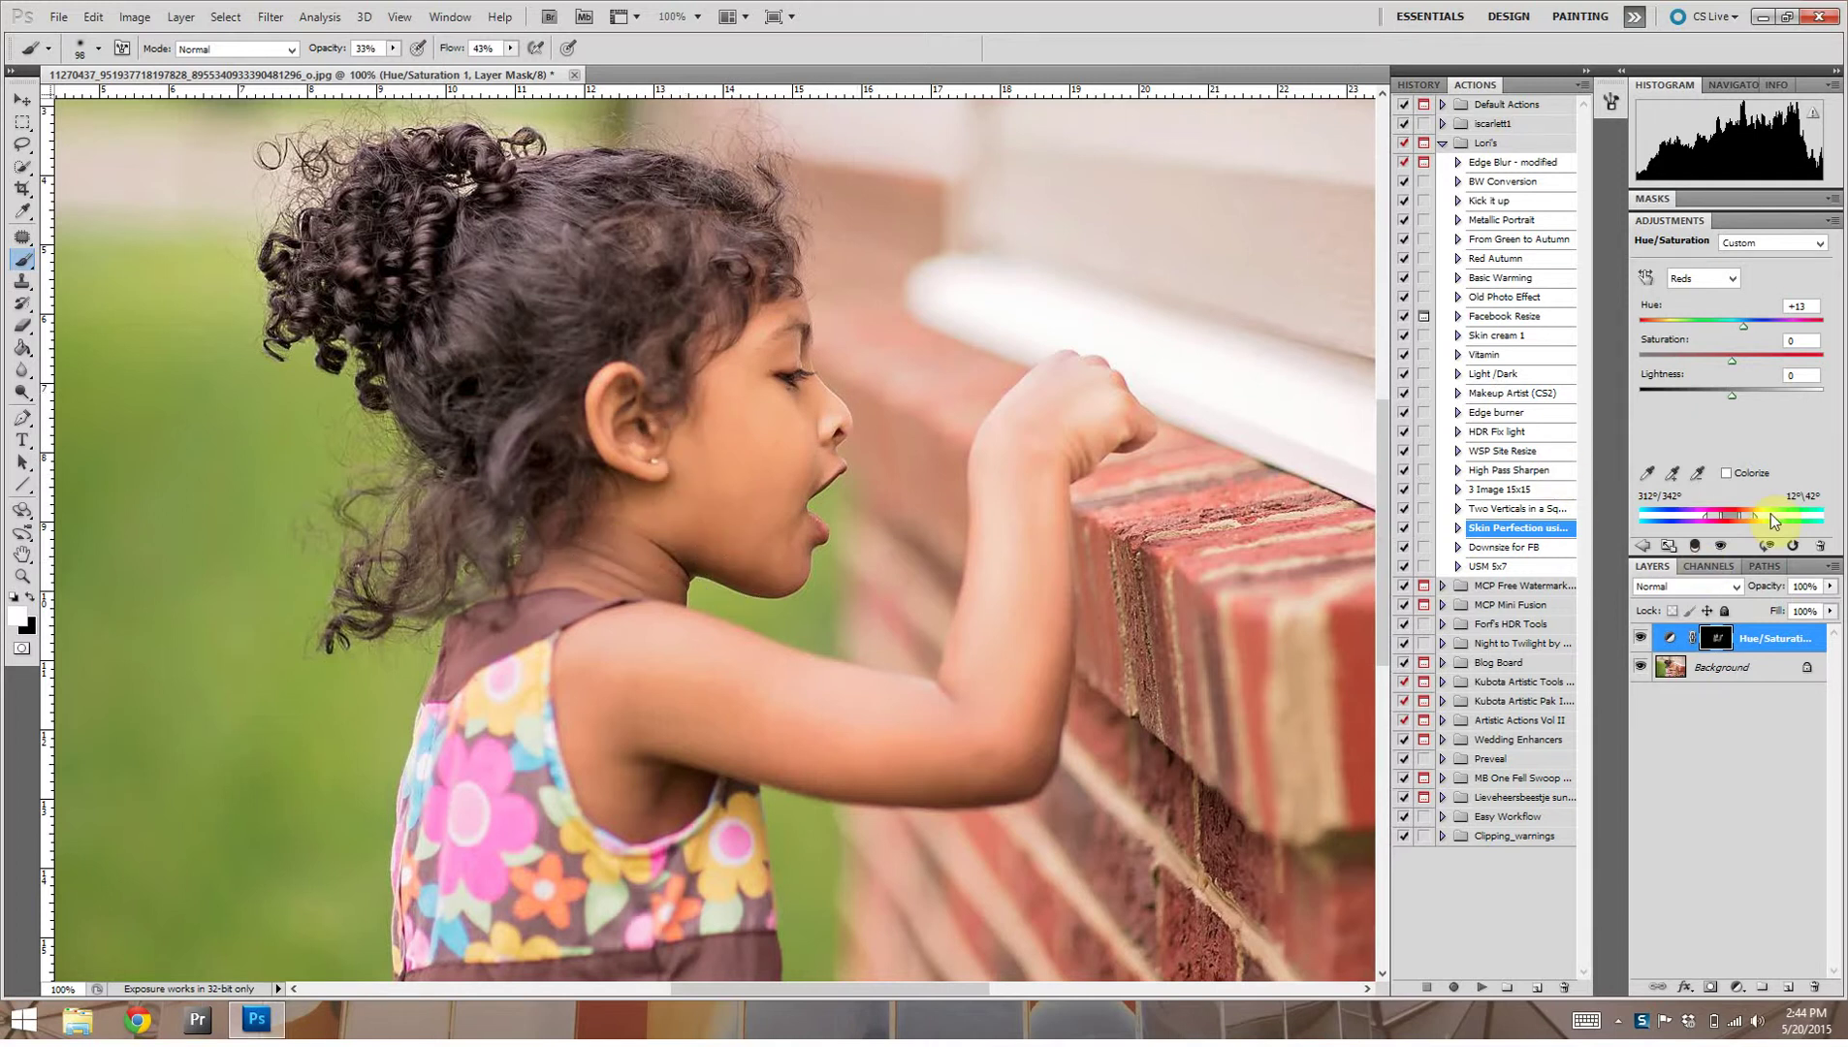
left_click(1668, 669)
Step: View the painted skin mask on its own, then return to the normal colour view
left_click(1717, 638)
left_click(1717, 638, "alt")
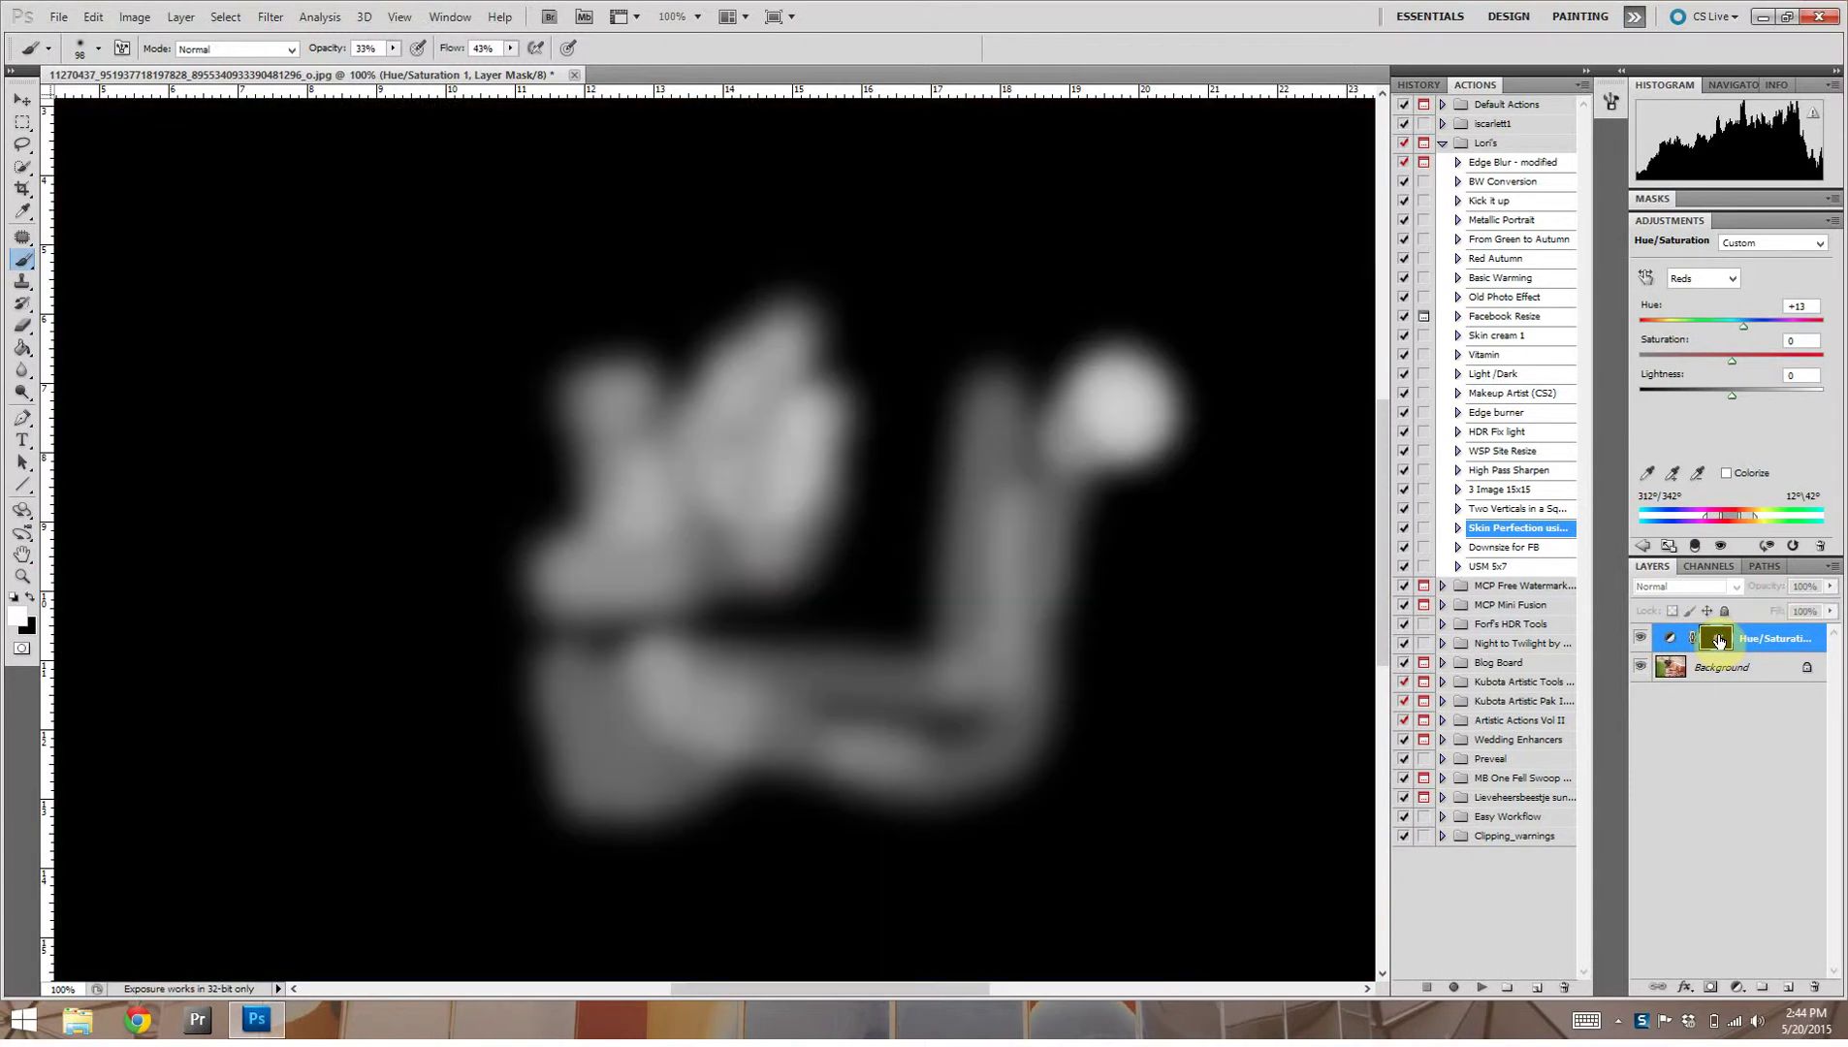
left_click(1718, 638, "alt")
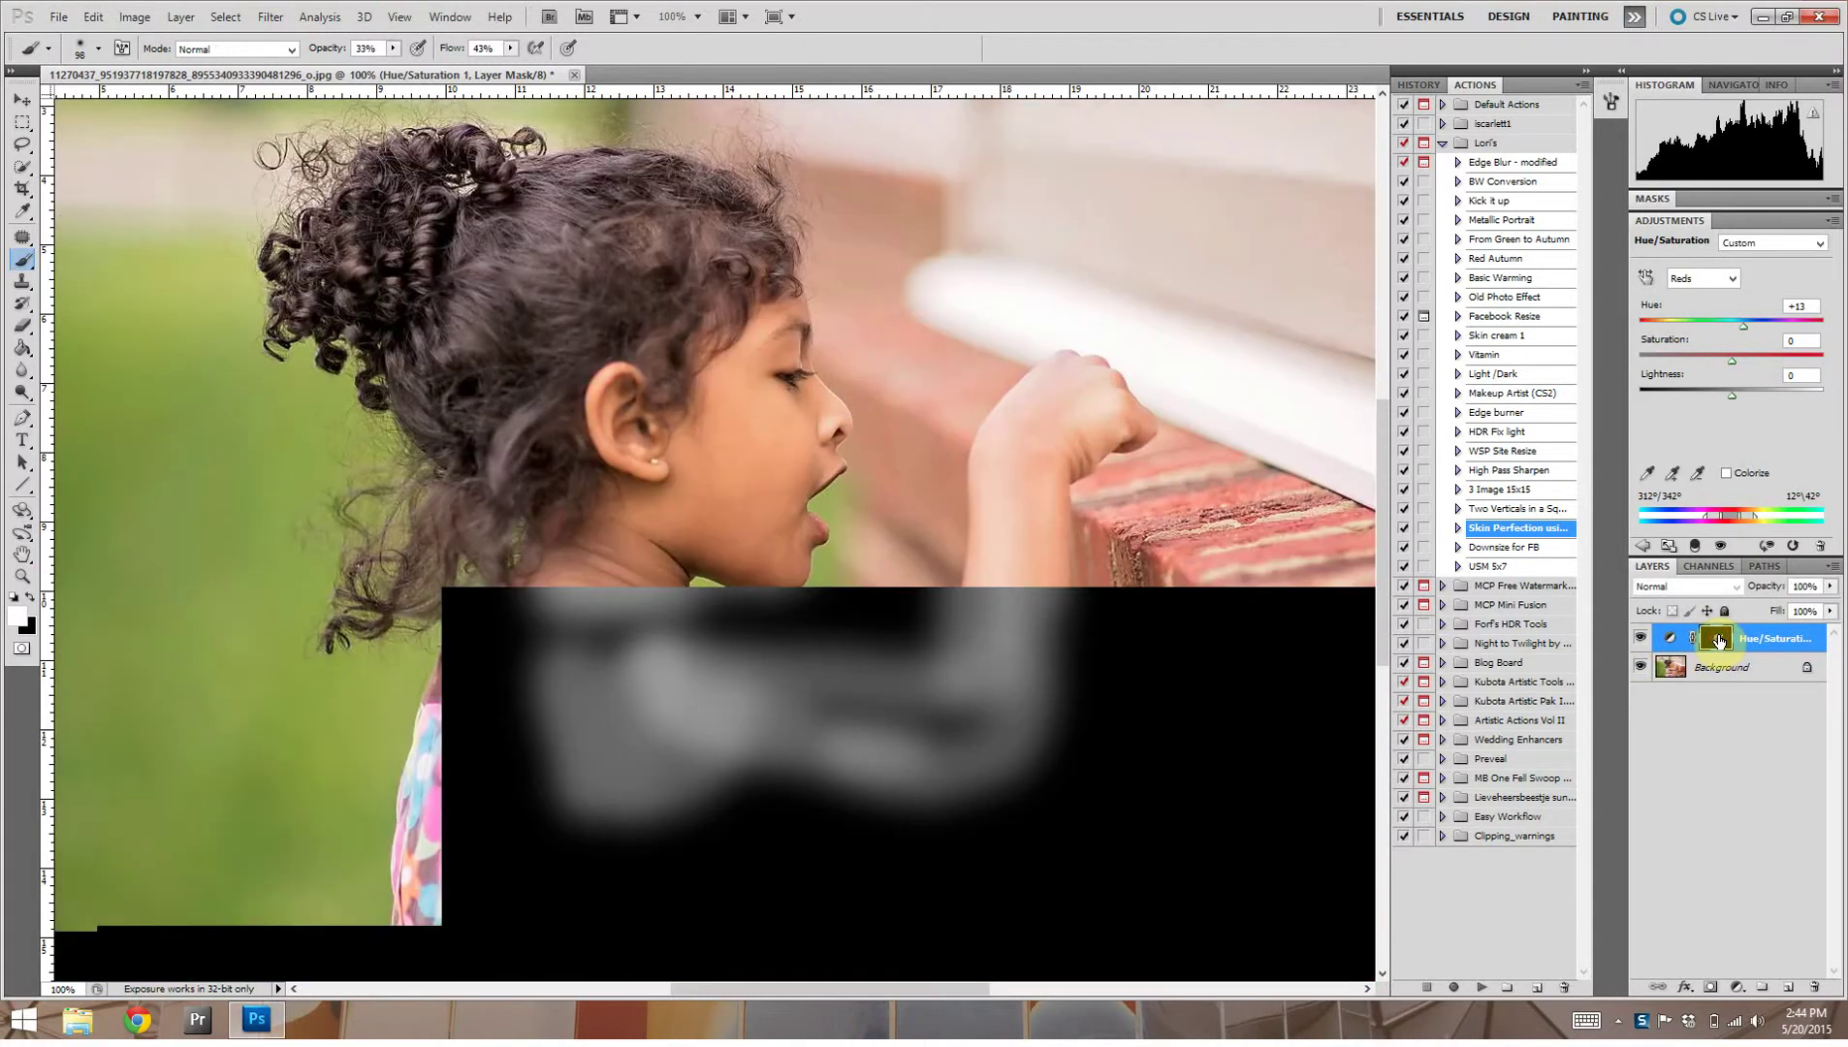
left_click(1641, 639)
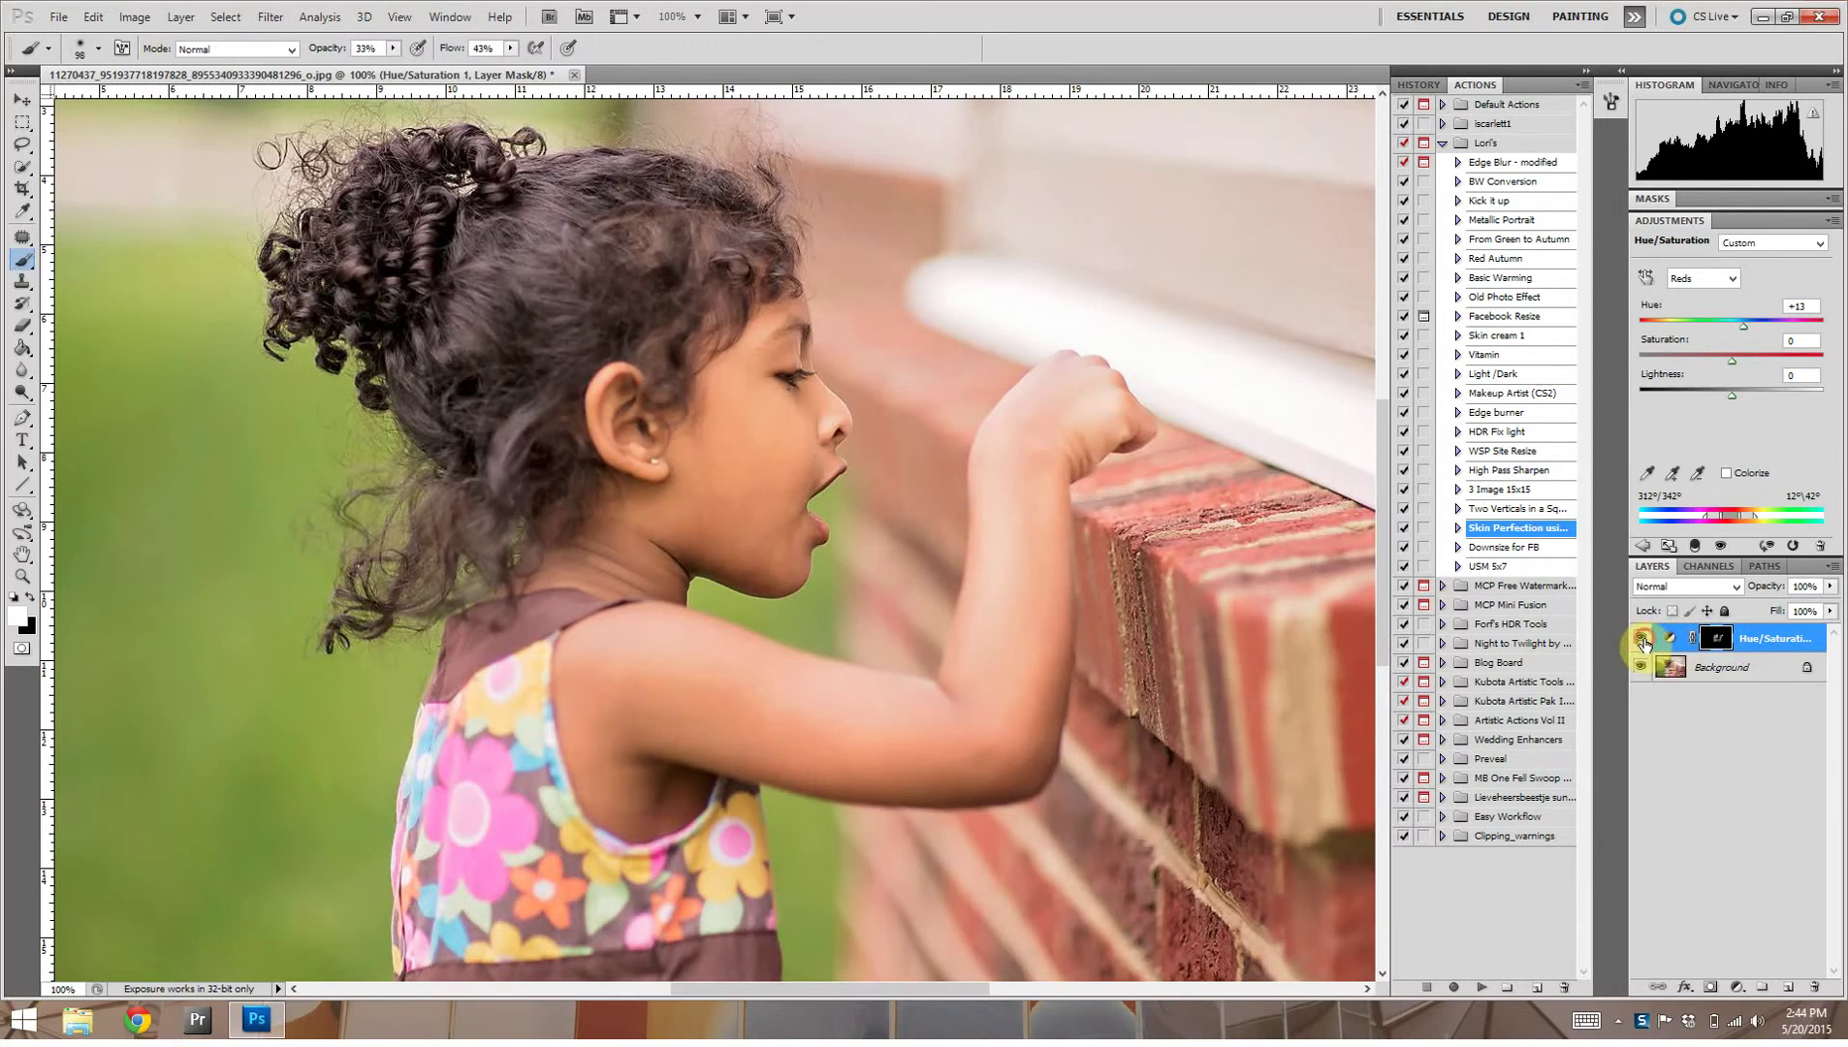
Step: Compare the photo with and without the skin adjustment, then delete the Hue/Saturation layer
left_click(1641, 639)
left_click(1643, 640)
left_click(1642, 640)
left_click(1643, 640)
left_click(1640, 640)
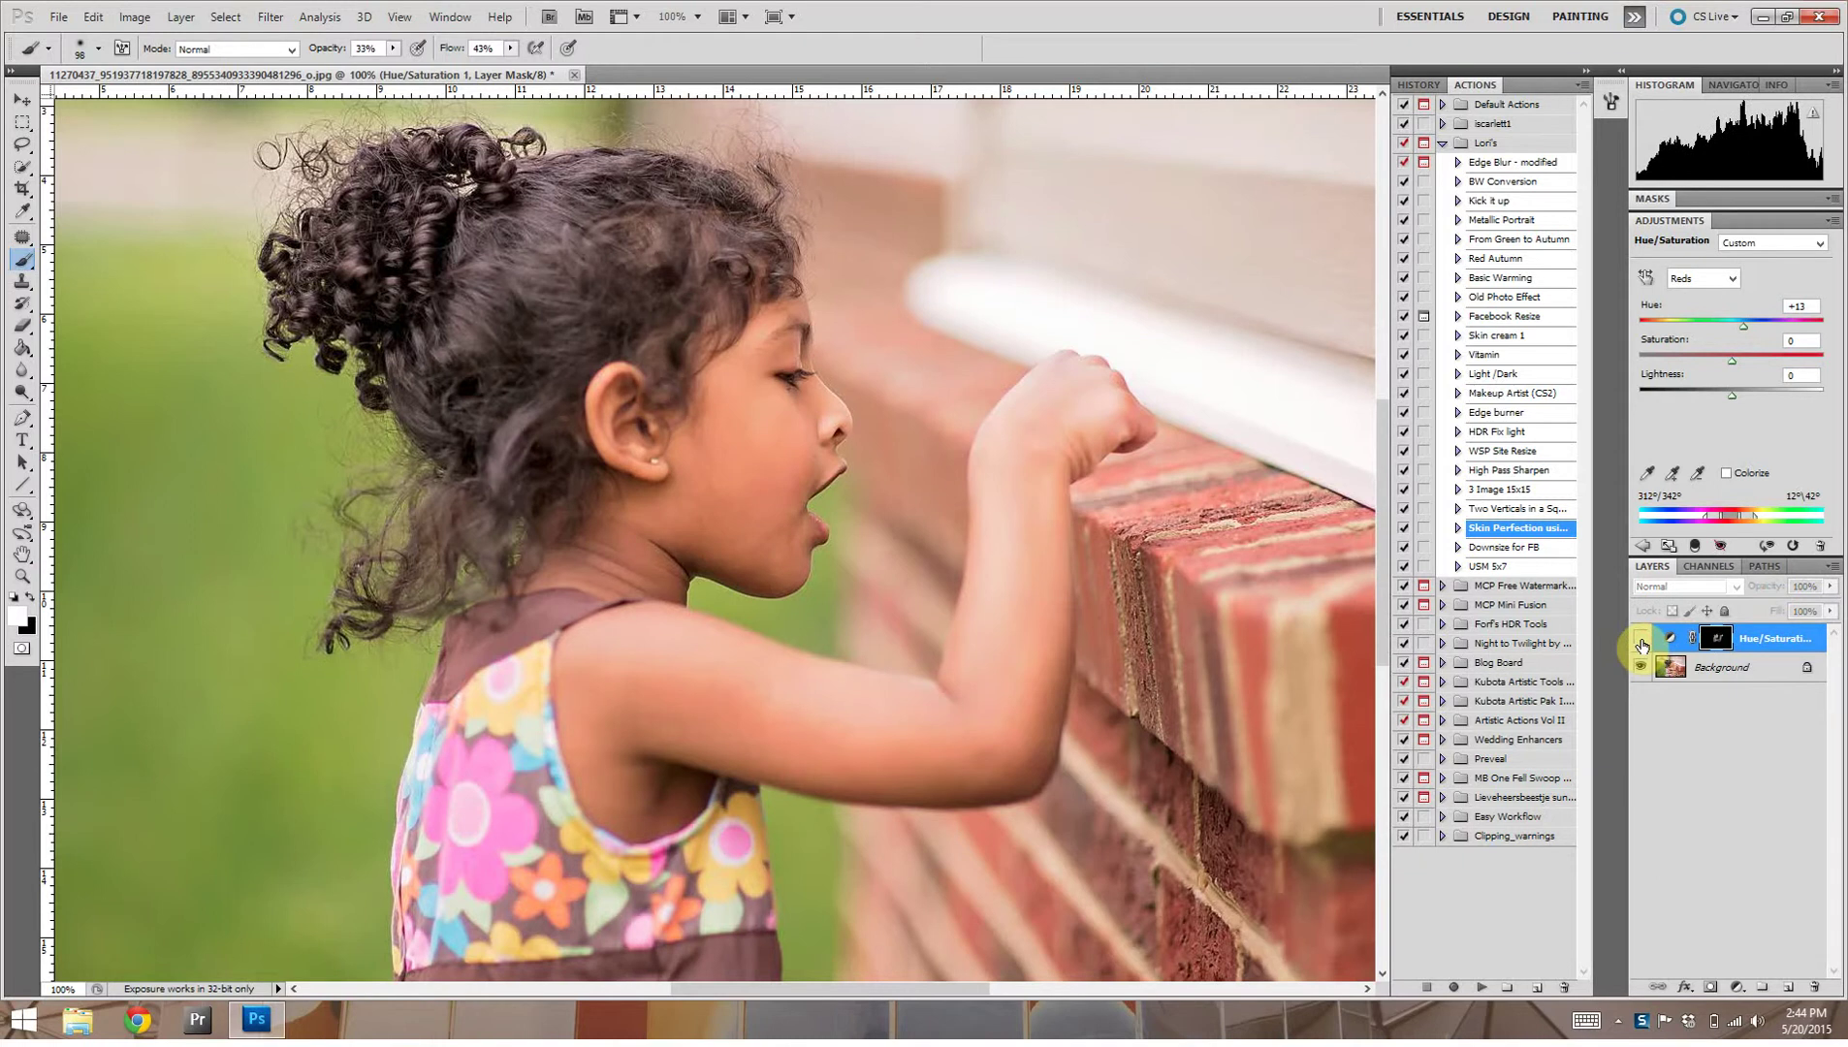
left_click(1640, 640)
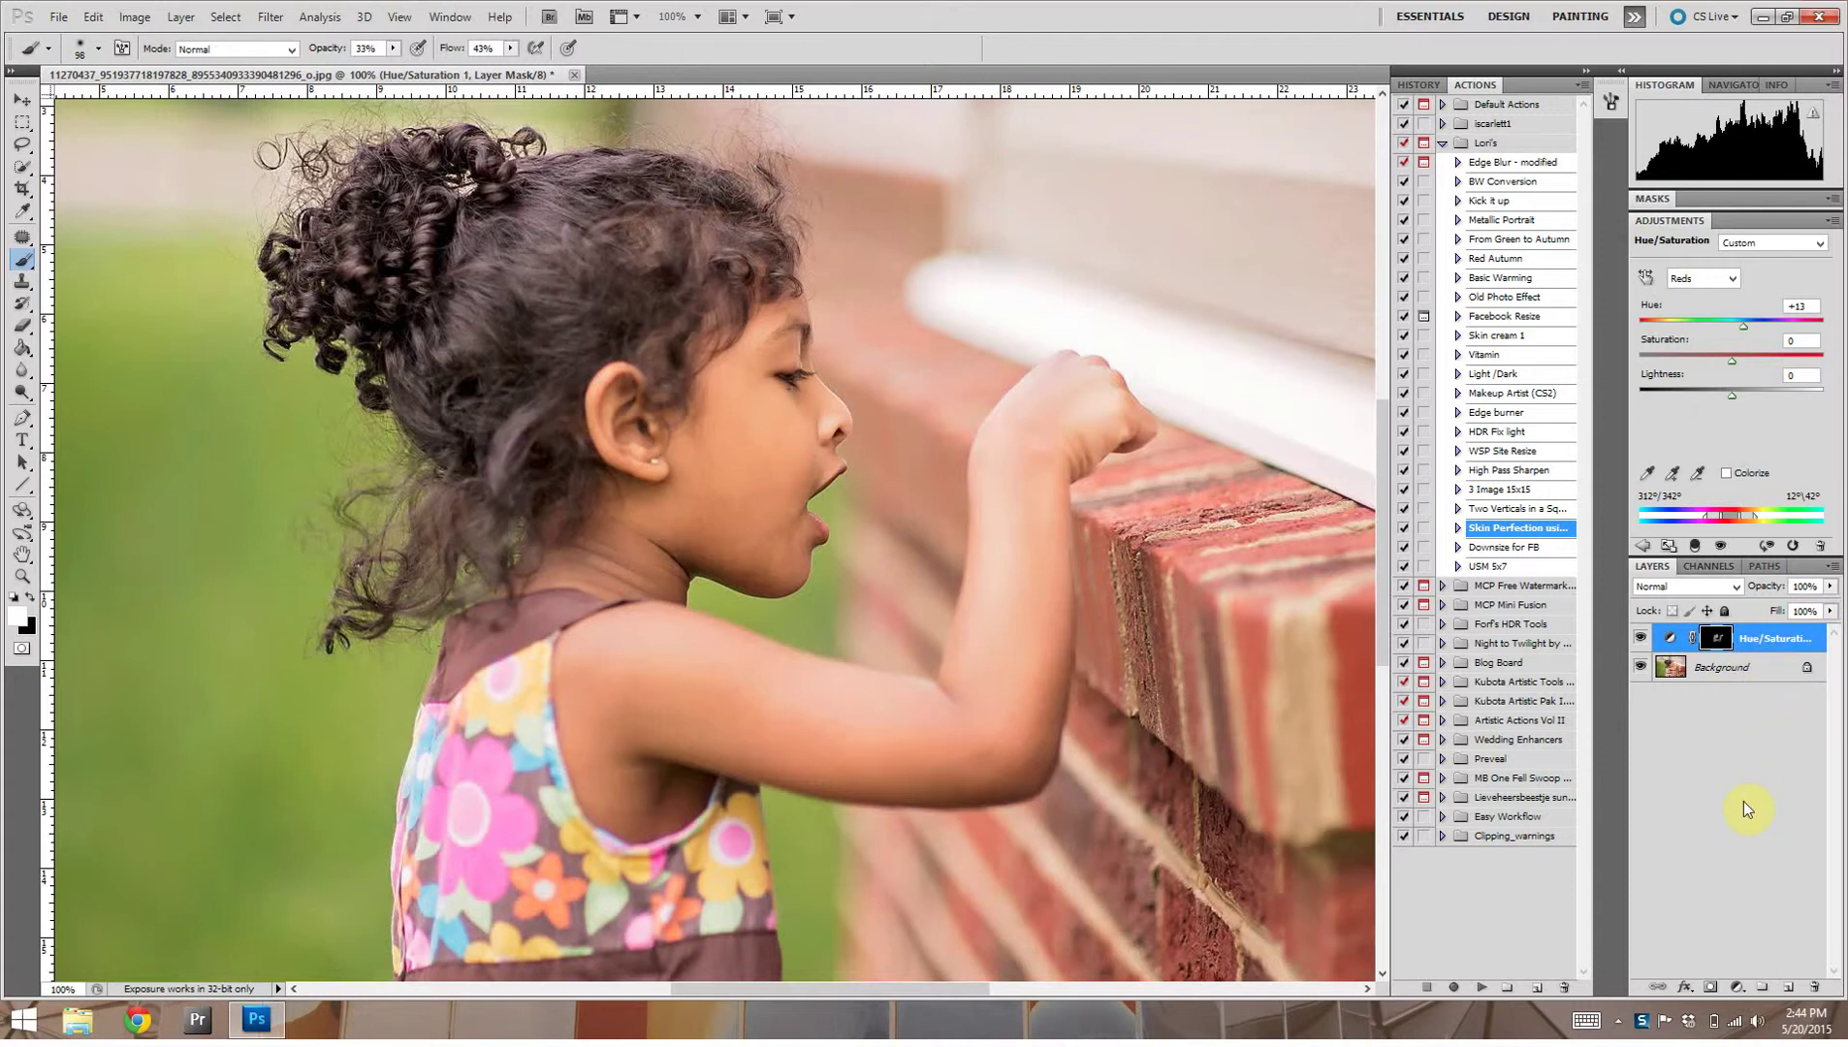
key("Delete")
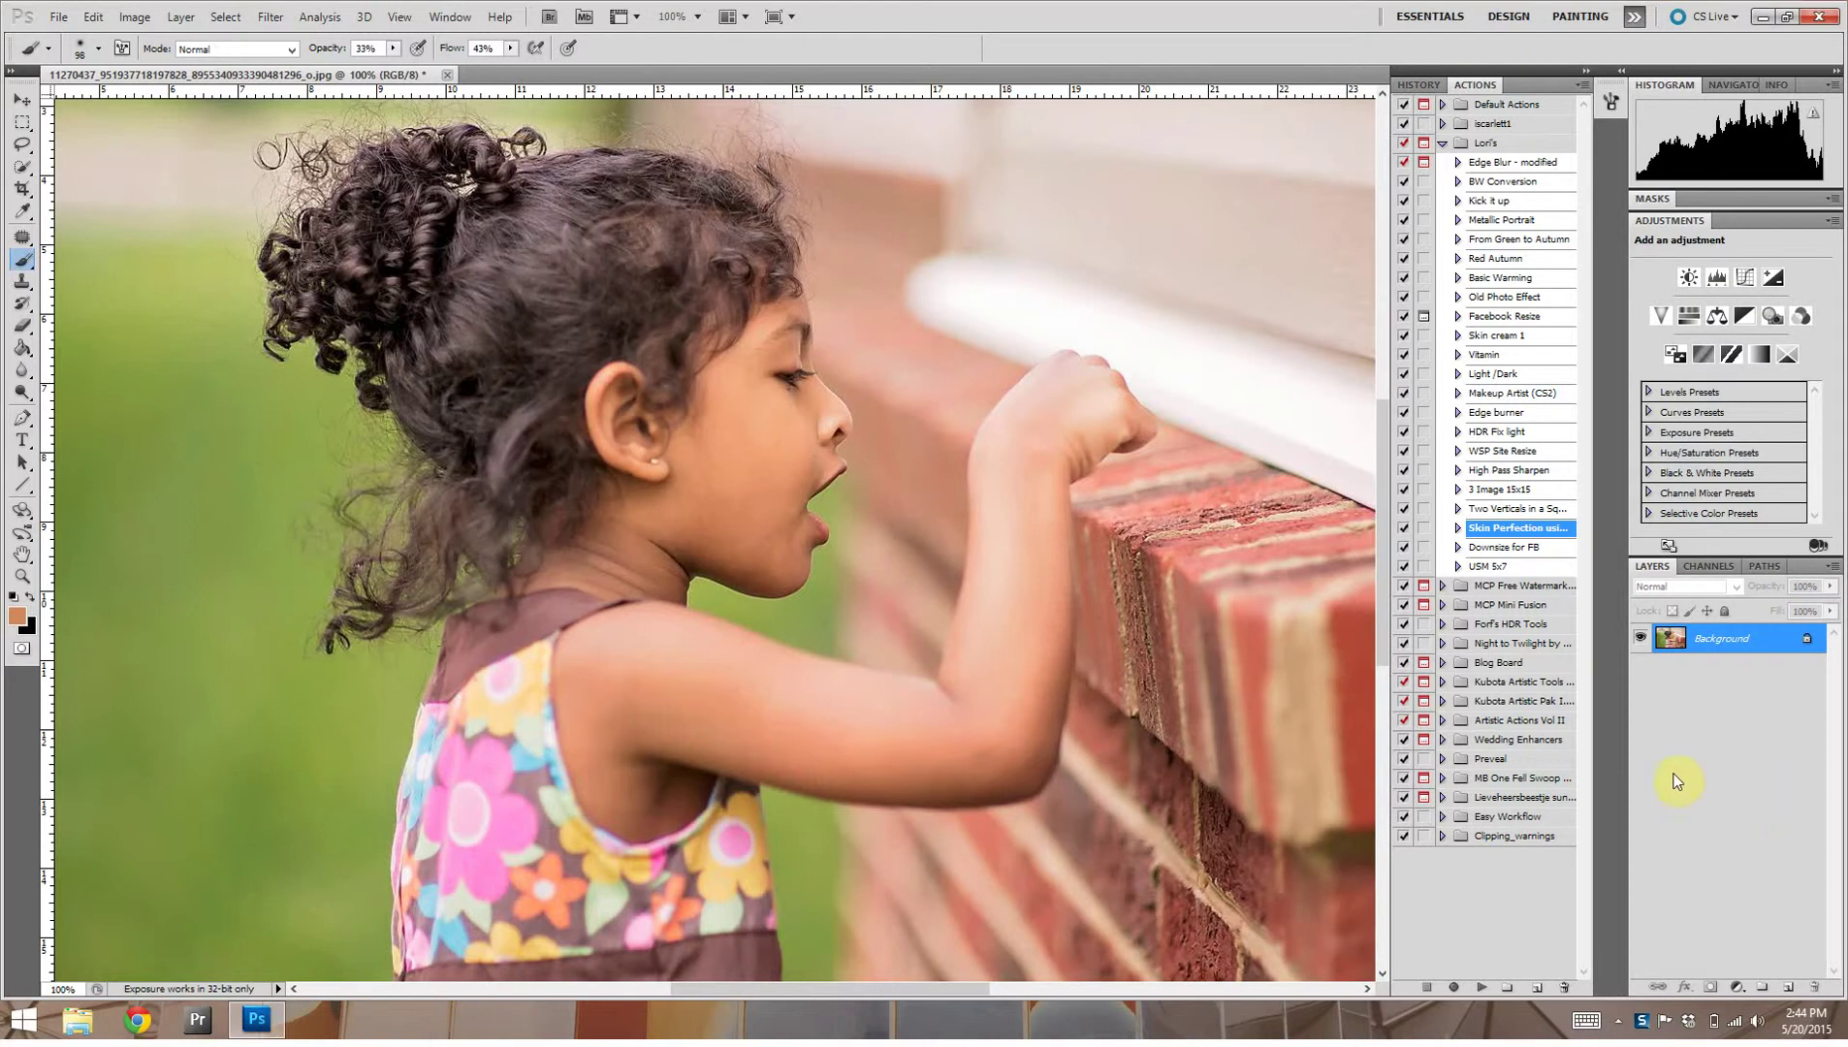
Step: Run the Skin Perfection frequency separation action and select the Low Frequency layer
left_click(1482, 989)
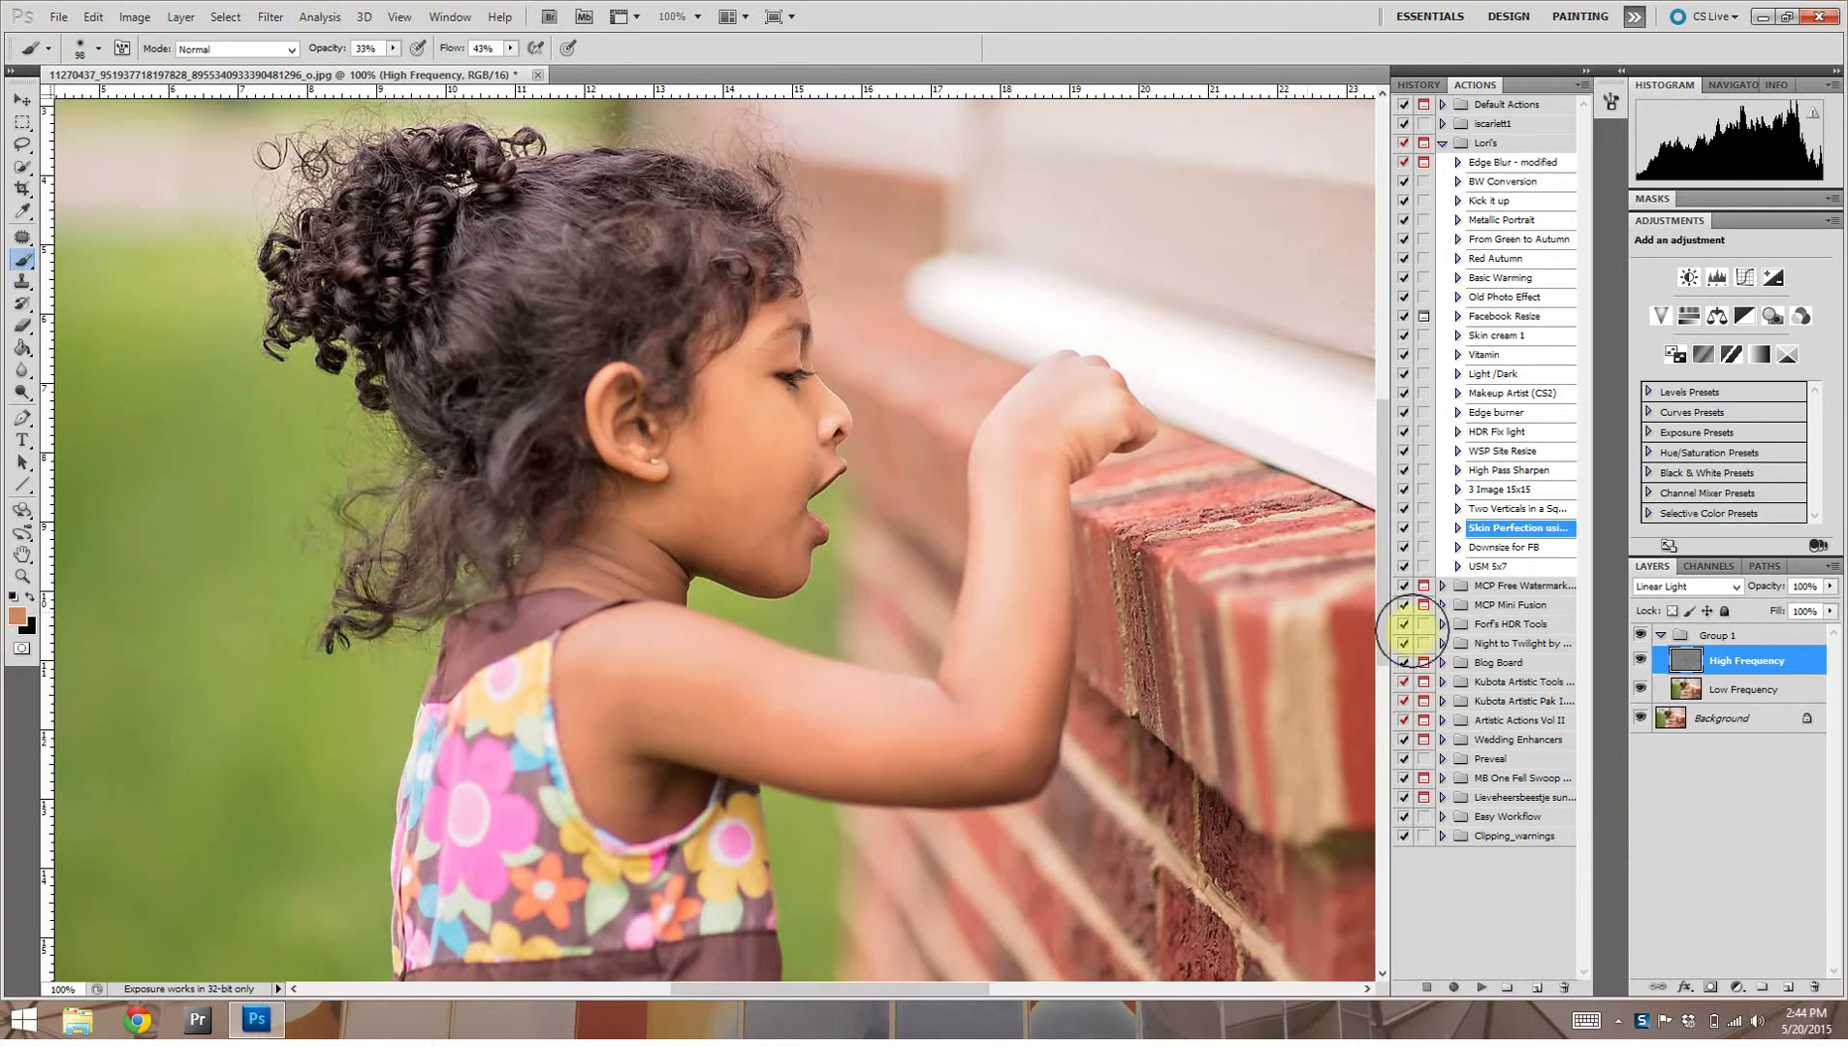
left_click(1792, 689)
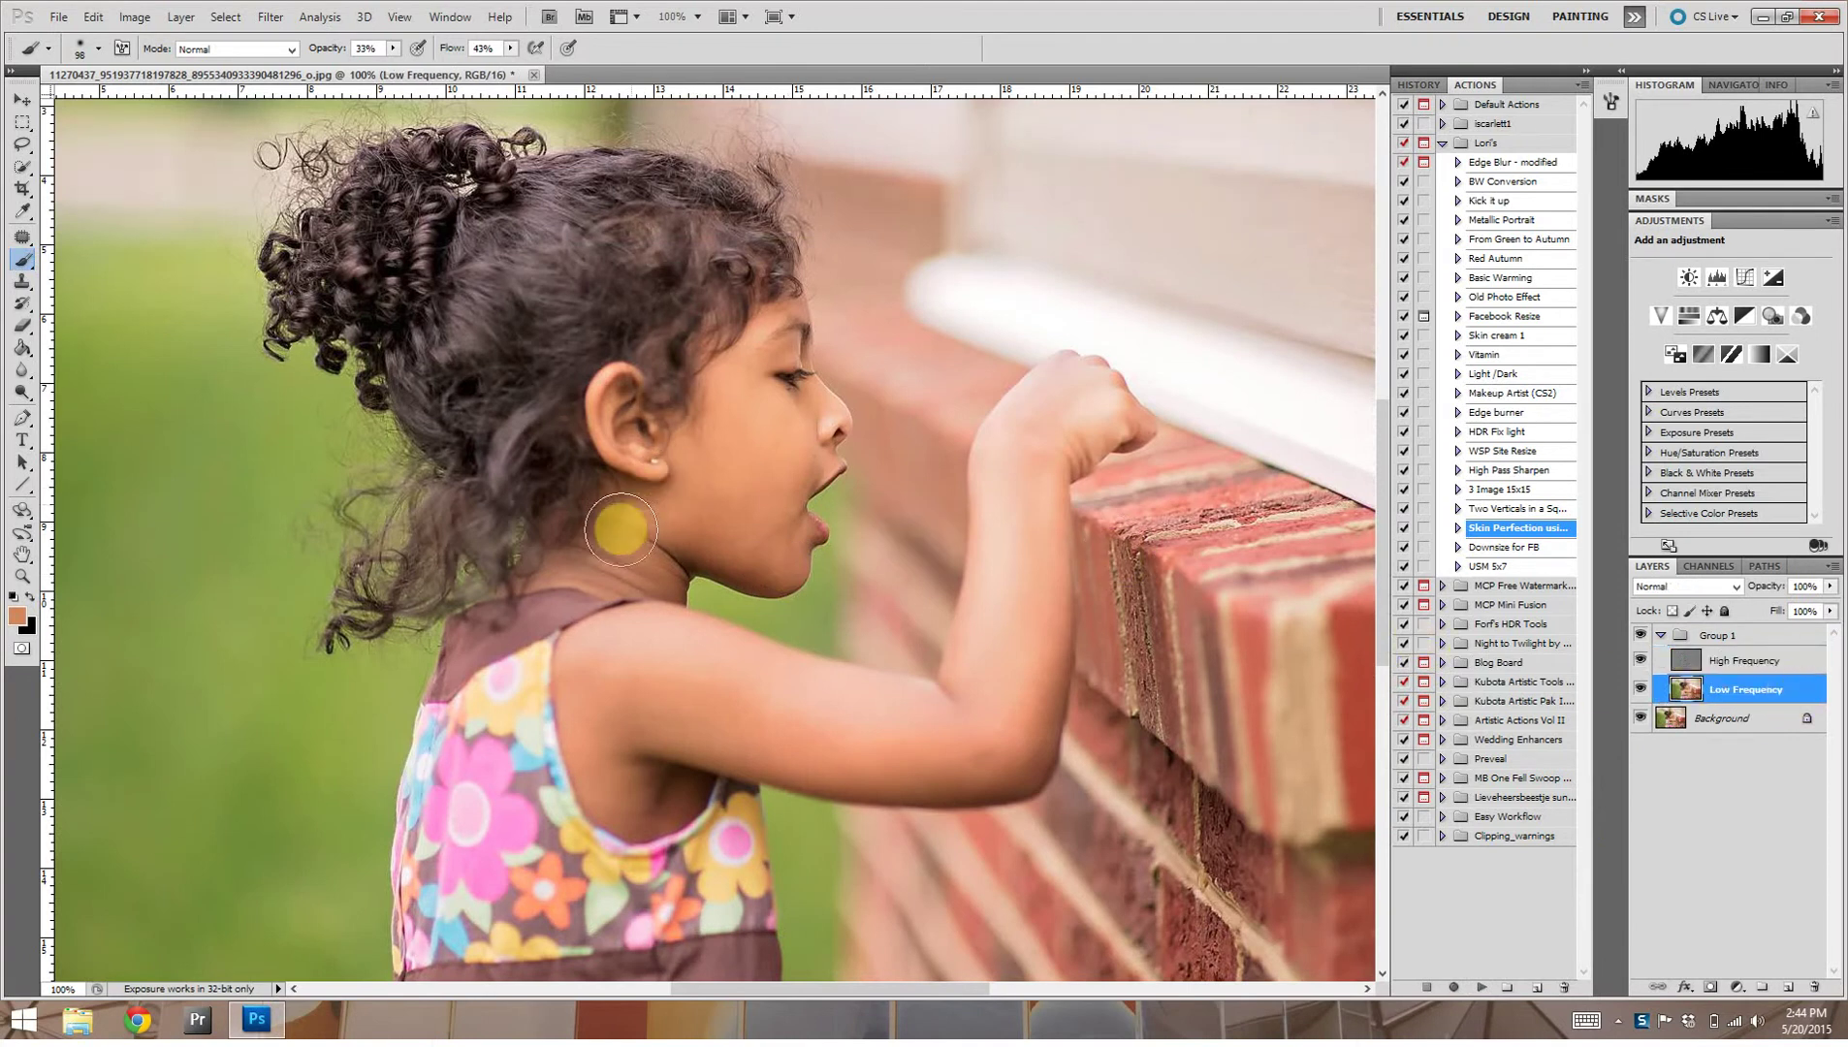
Step: Zoom in to 200% on the face and shrink the brush from 98 px to 77 px
key("ctrl+plus")
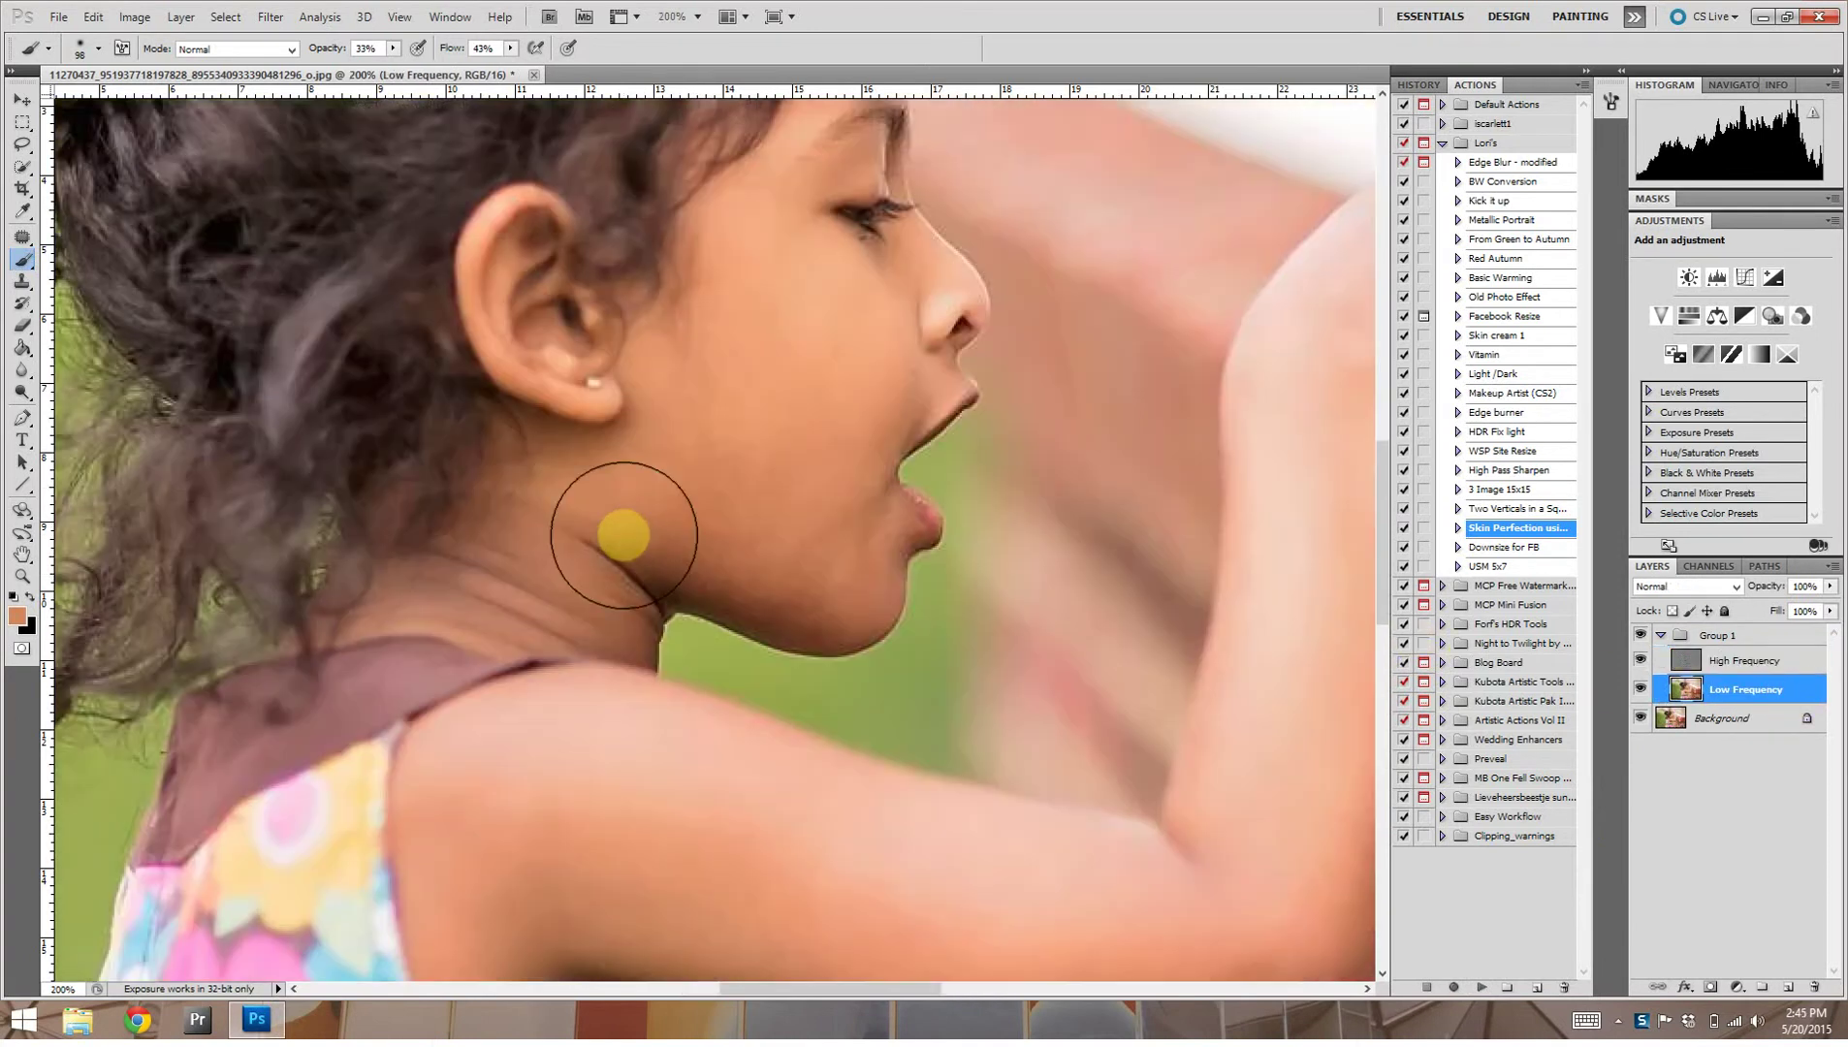
left_click(97, 49)
left_click_drag(106, 102, 87, 101)
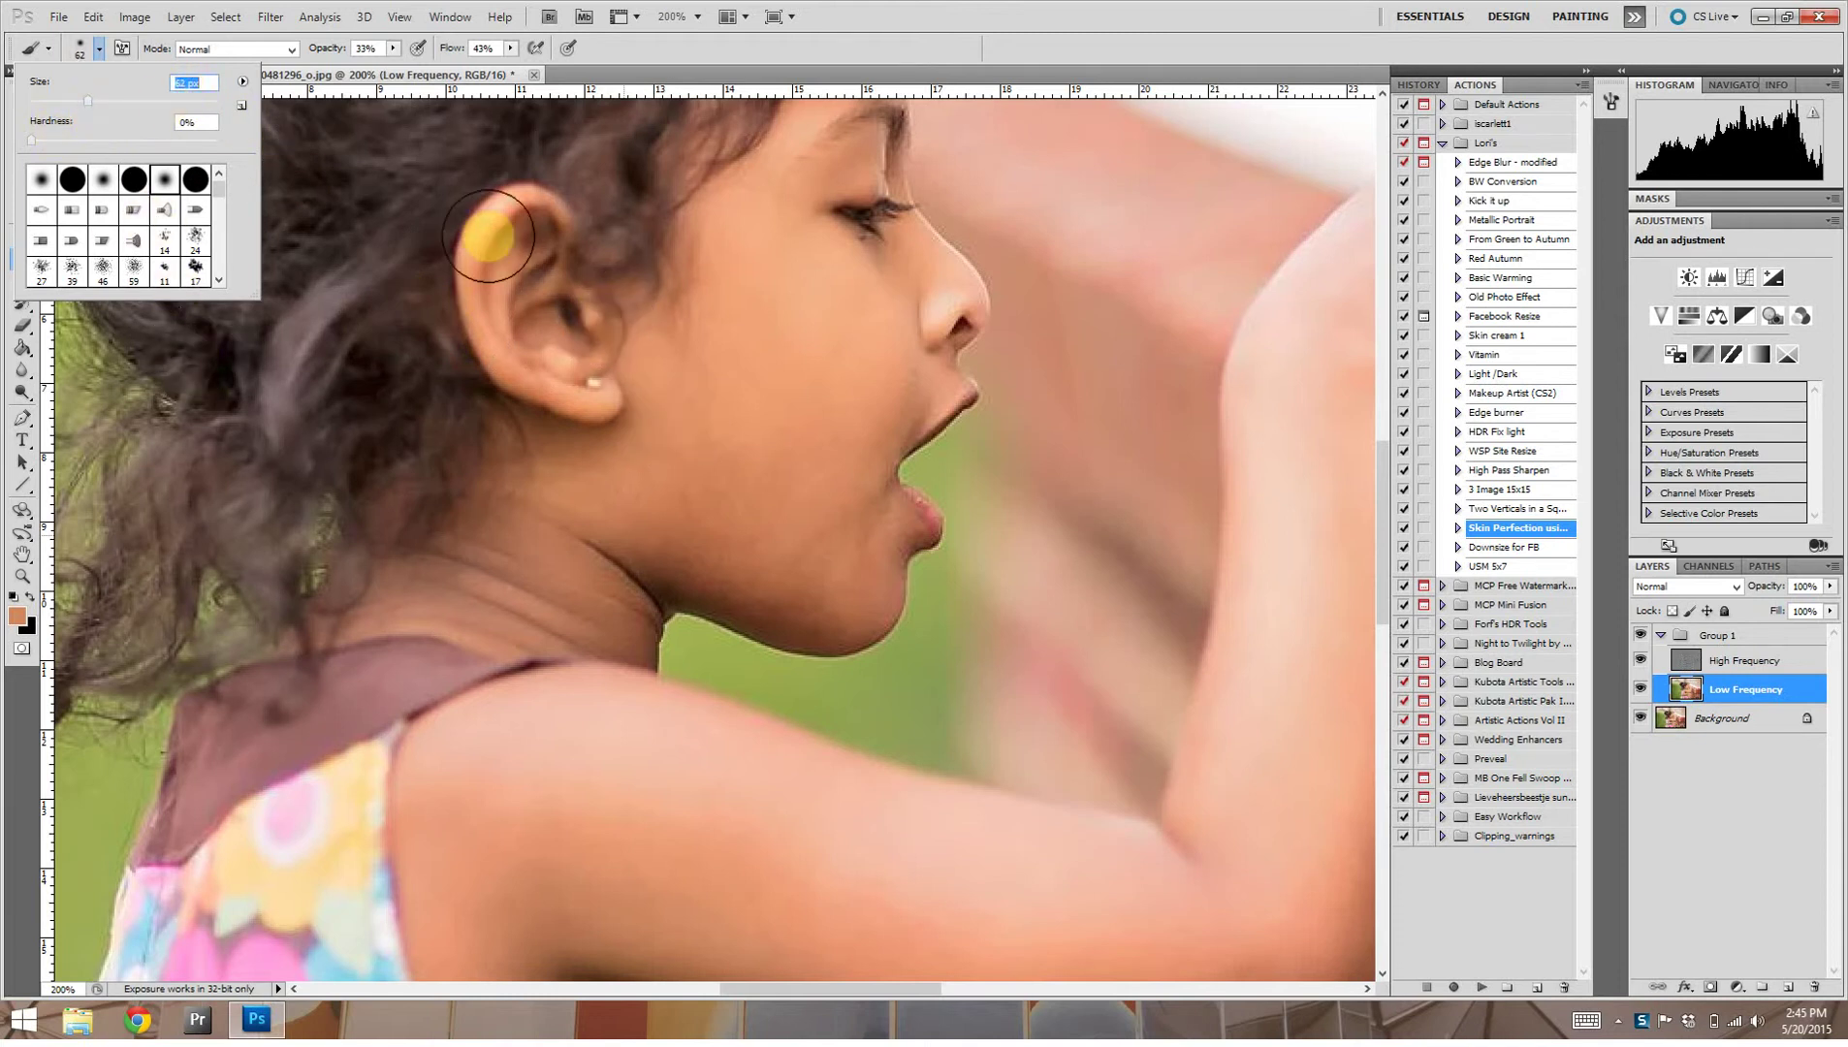
left_click(376, 47)
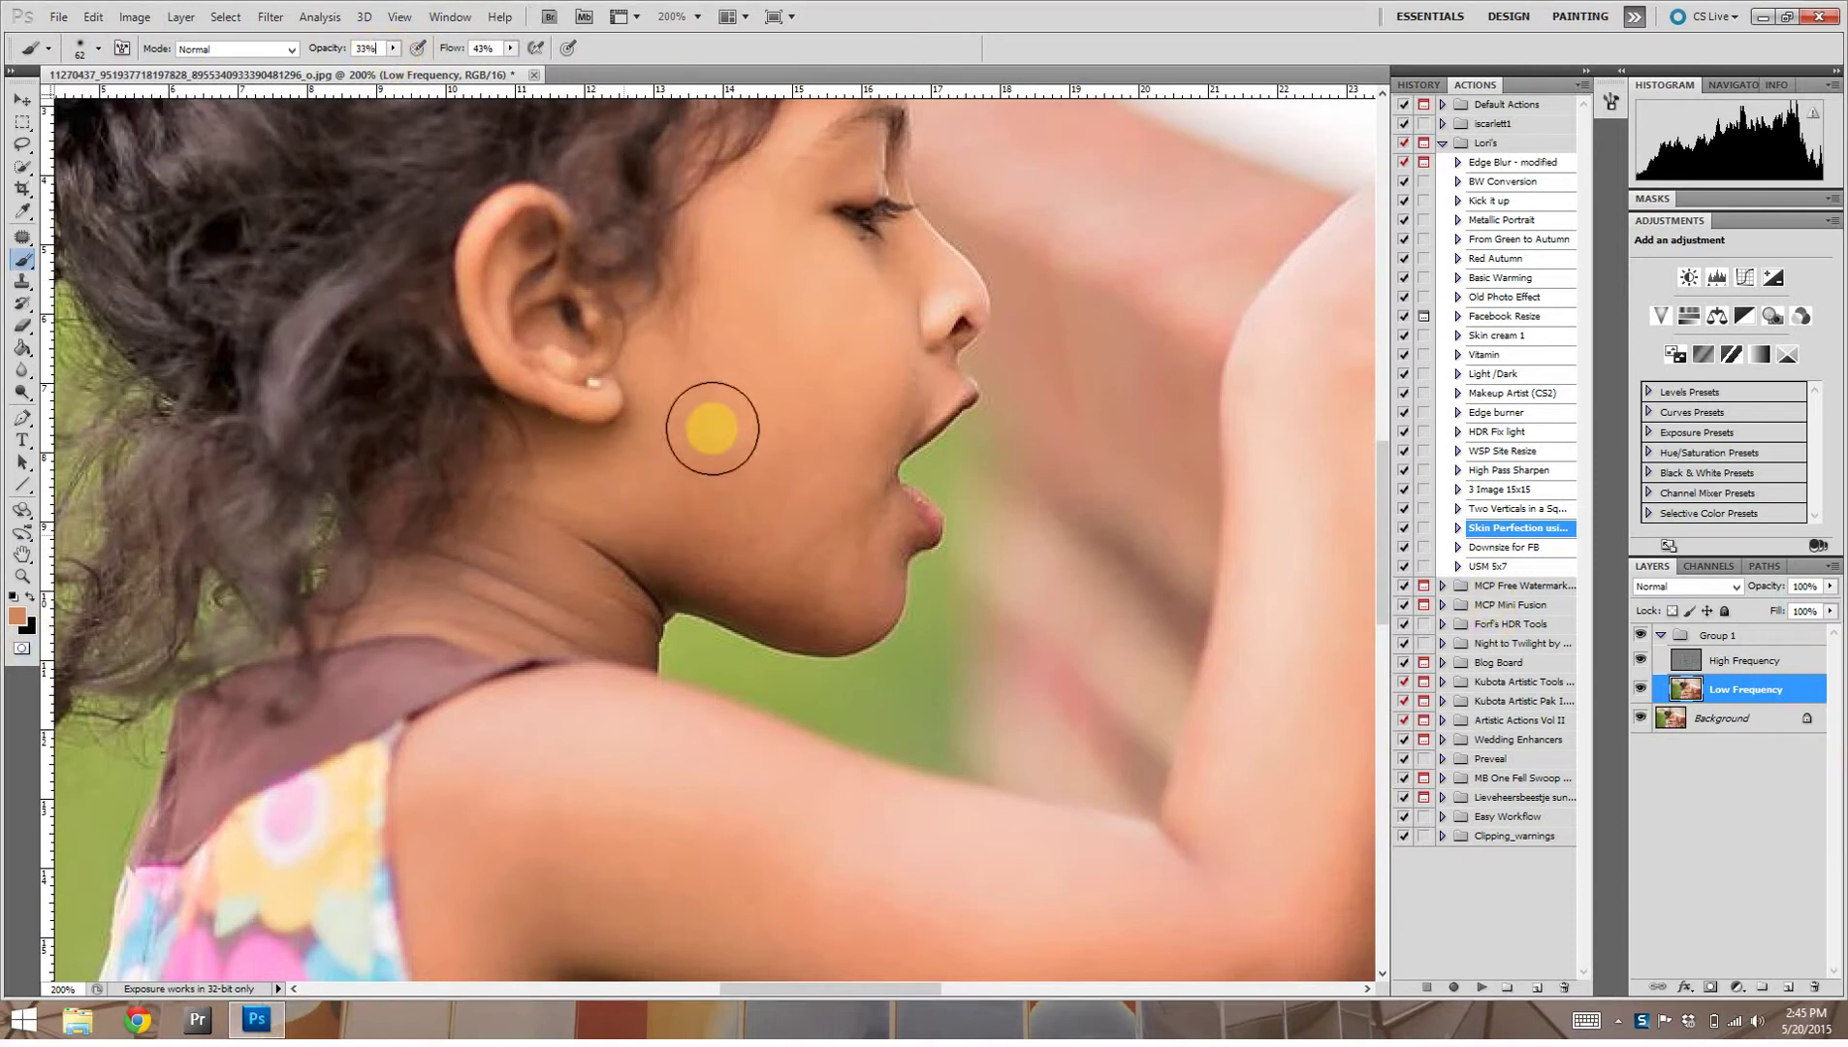
Step: Sample skin tones and paint soft strokes blending colour across the neck, jaw and cheek
left_click(613, 500, "alt")
left_click(551, 557)
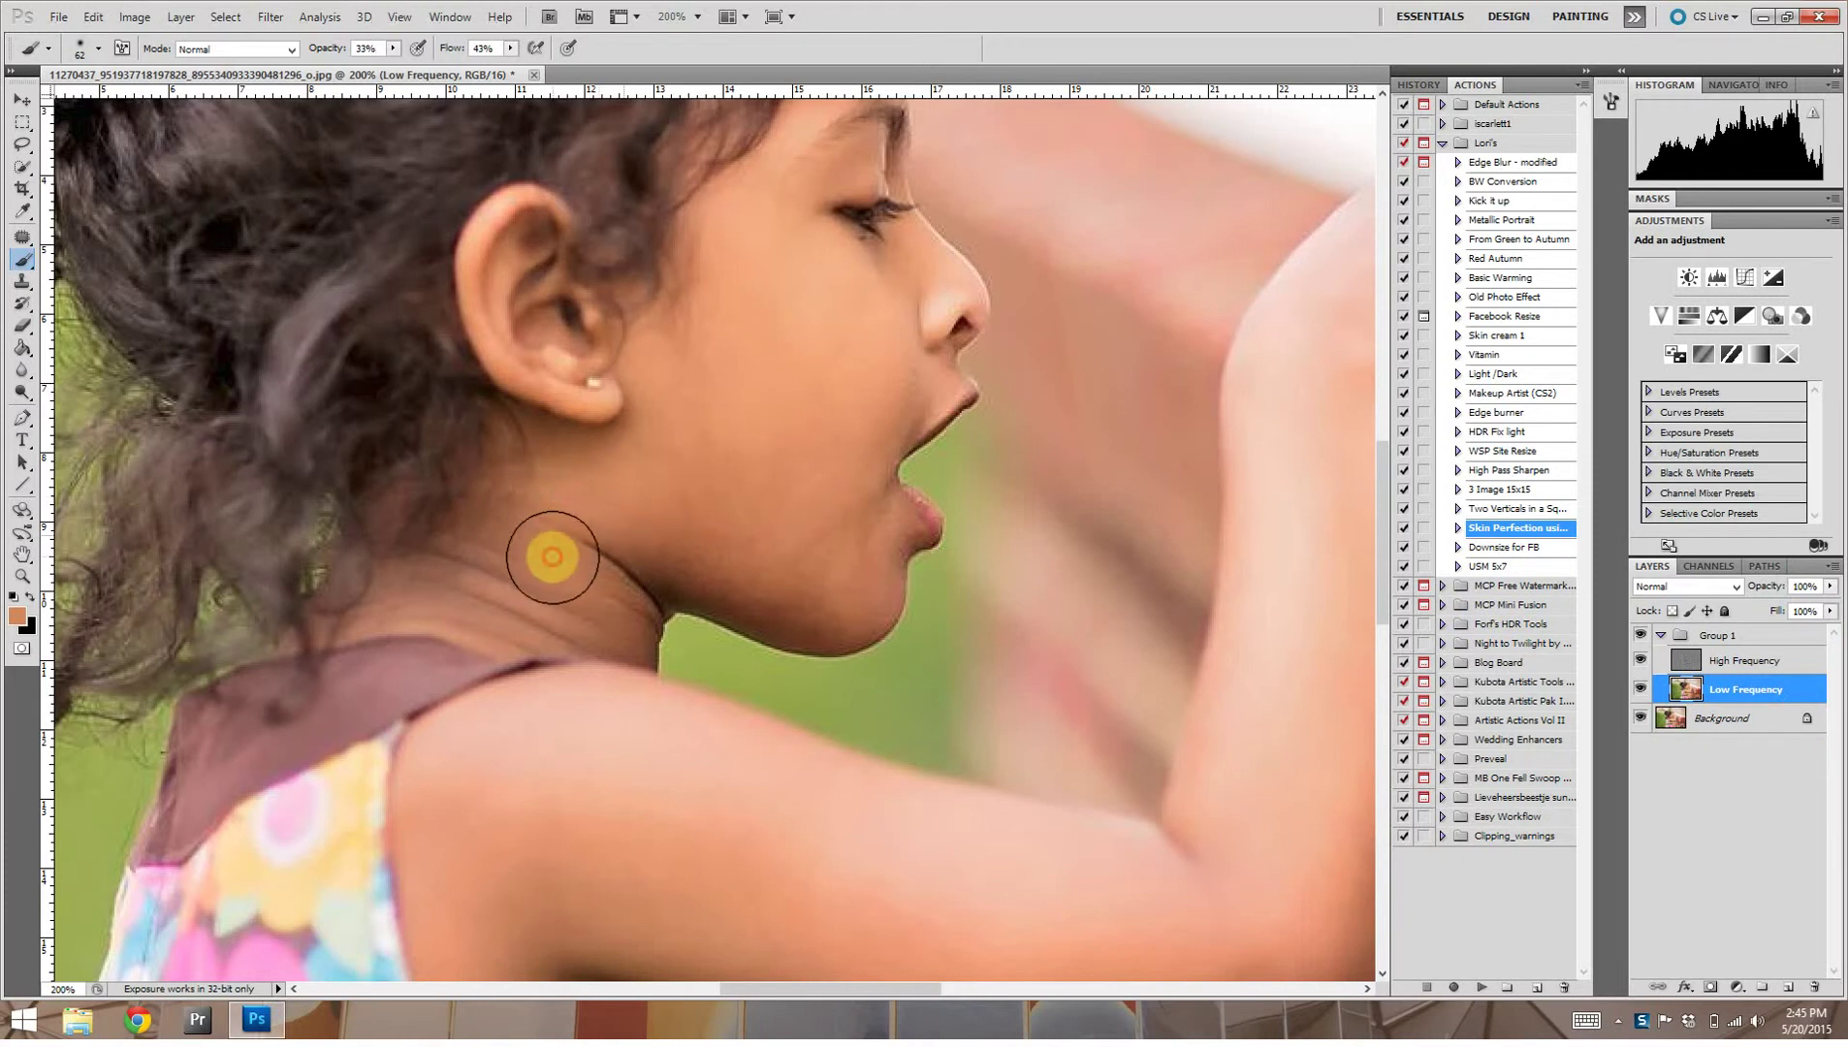
mouse_move(551, 558)
left_mouse_down()
mouse_move(650, 542)
mouse_move(562, 594)
mouse_move(409, 583)
mouse_move(505, 553)
mouse_move(566, 615)
mouse_move(616, 625)
mouse_move(491, 596)
mouse_move(527, 578)
mouse_move(540, 498)
mouse_move(456, 573)
mouse_move(564, 499)
mouse_move(525, 539)
left_mouse_up()
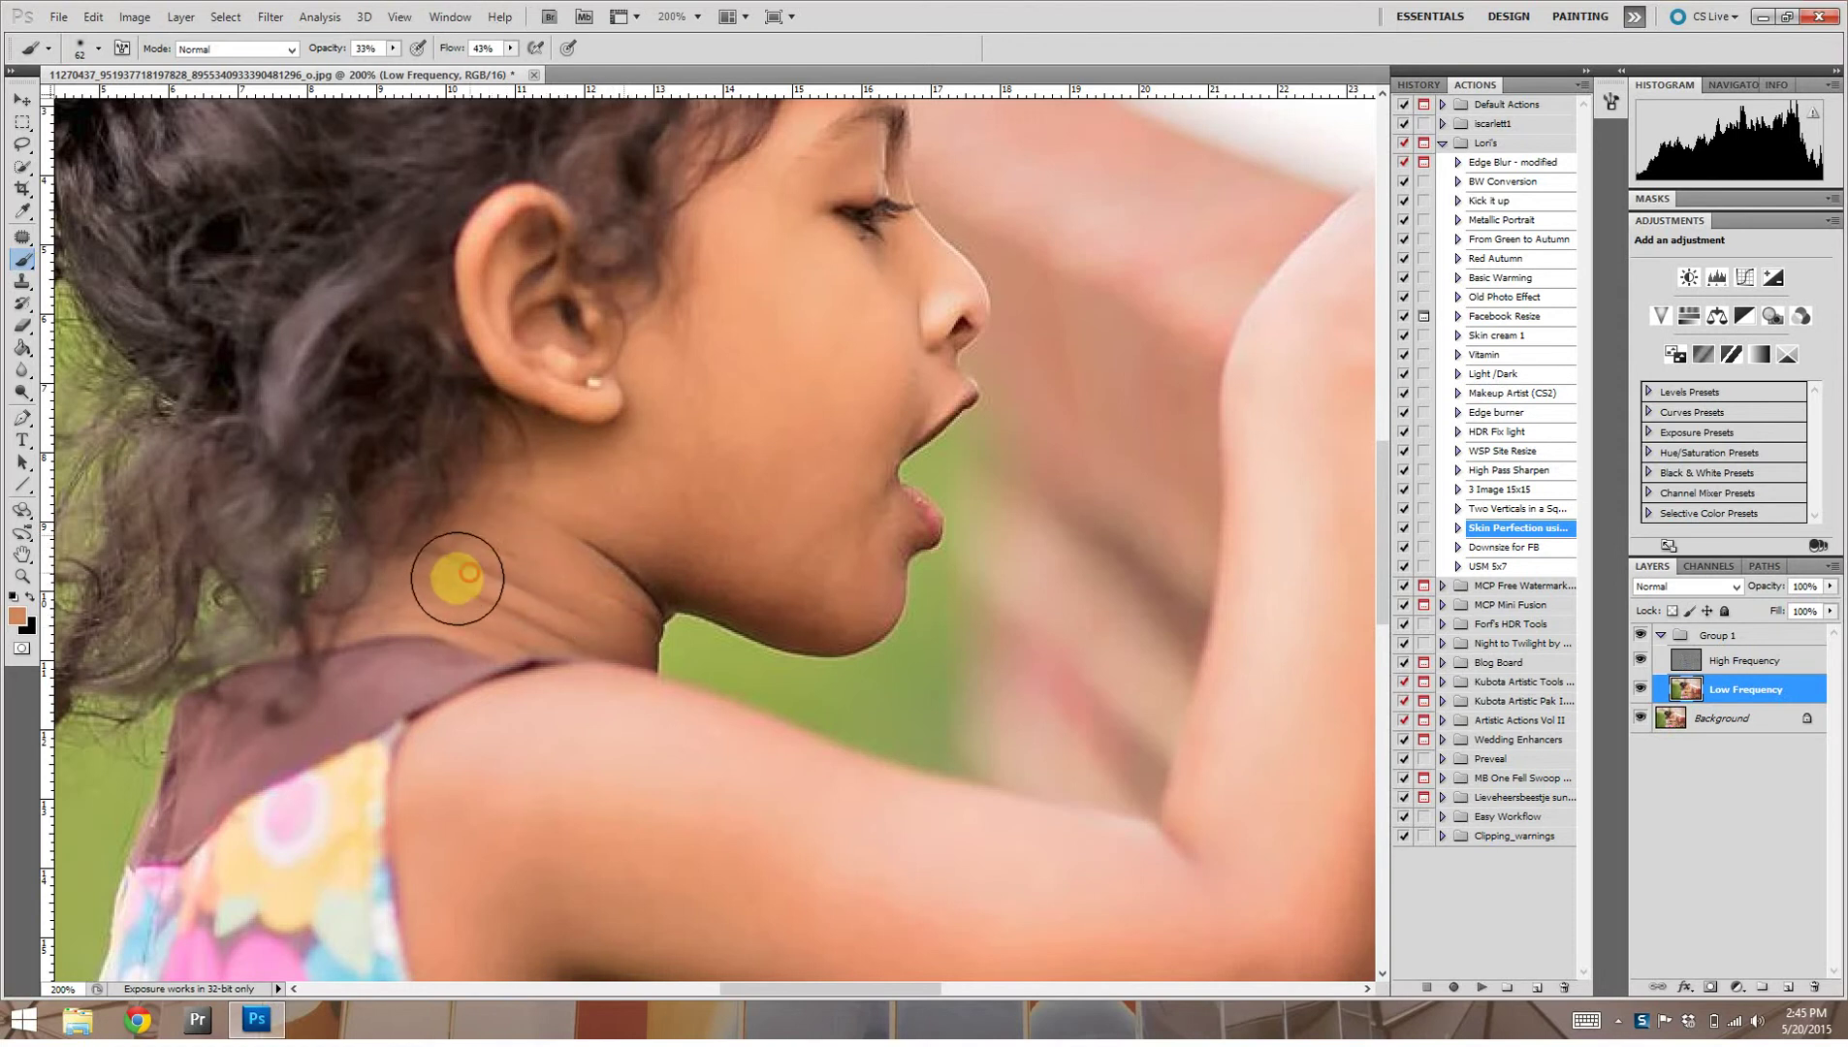
mouse_move(457, 579)
left_mouse_down()
mouse_move(621, 591)
mouse_move(619, 614)
mouse_move(580, 576)
mouse_move(627, 528)
mouse_move(713, 533)
left_mouse_up()
left_click(637, 476, "alt")
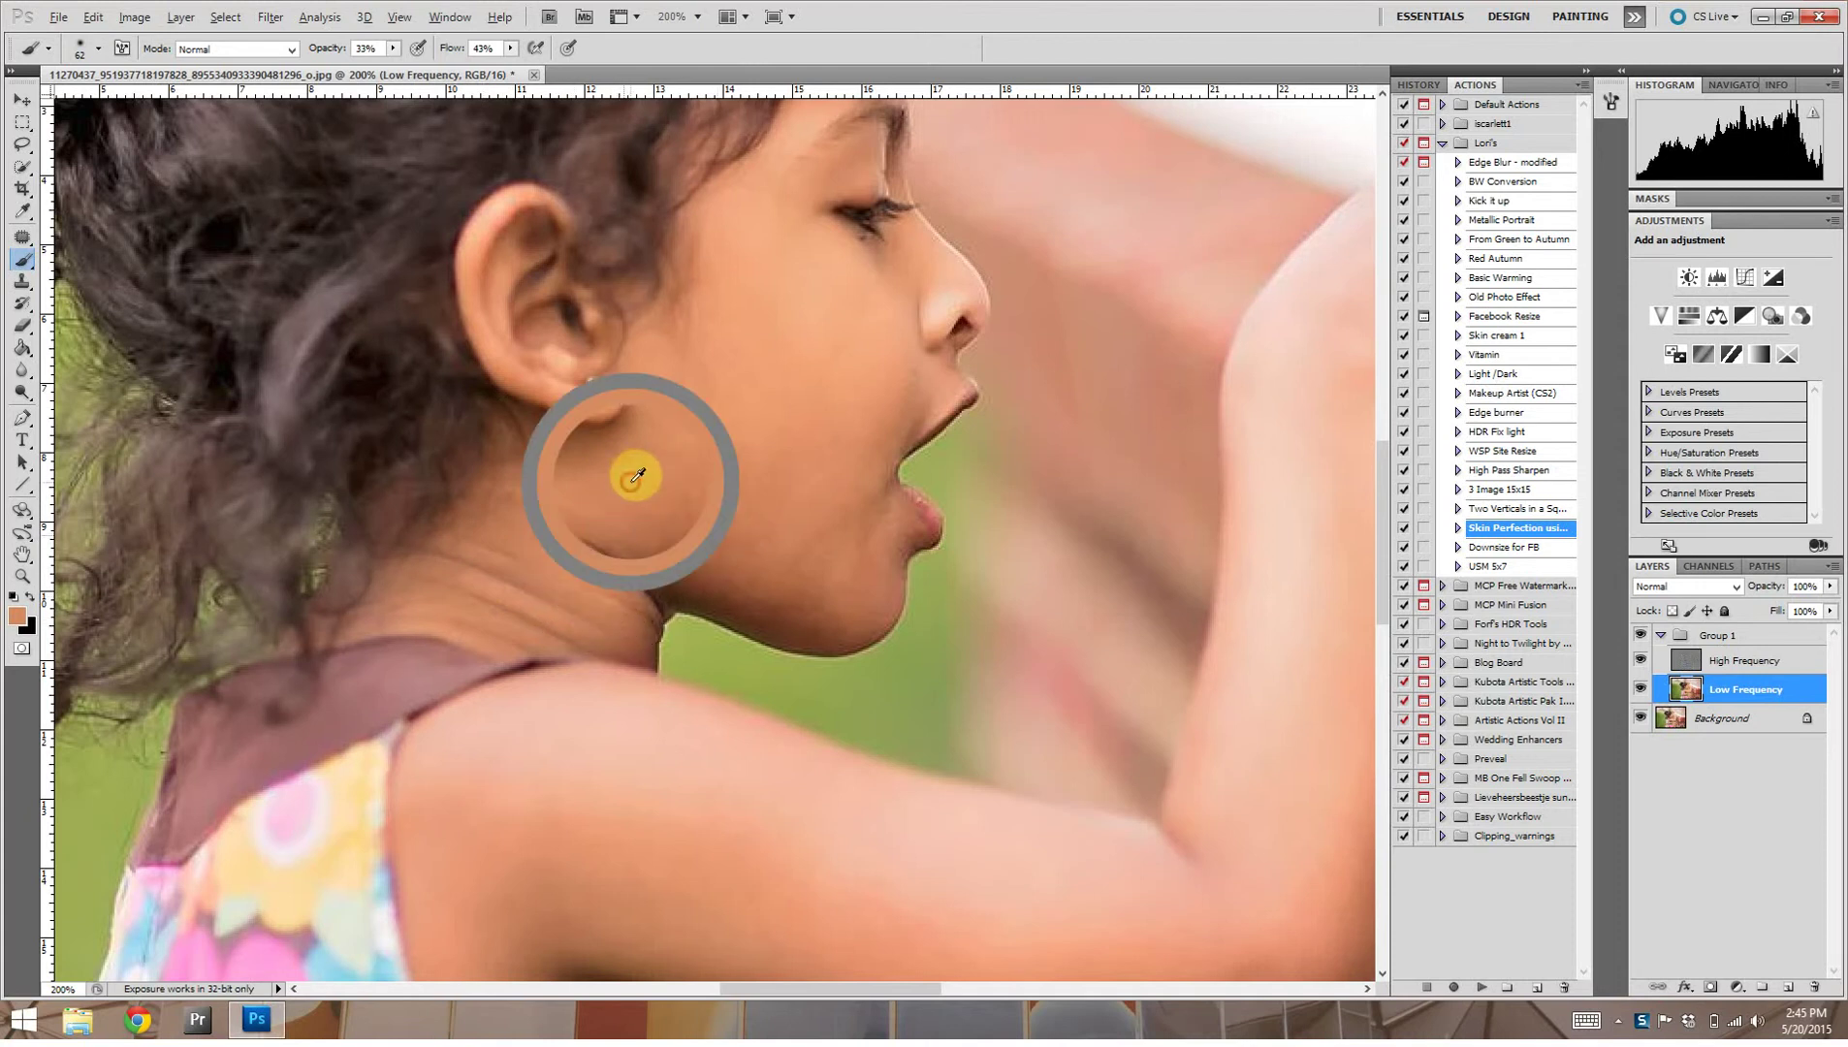
mouse_move(637, 476)
left_mouse_down()
mouse_move(724, 486)
mouse_move(739, 445)
mouse_move(873, 444)
mouse_move(918, 481)
mouse_move(852, 556)
mouse_move(816, 505)
mouse_move(816, 427)
mouse_move(800, 472)
mouse_move(797, 449)
mouse_move(891, 527)
left_mouse_up()
Step: Zoom back to 100%, then sample neck skin tones and dab them onto the lower neck
key("ctrl+minus")
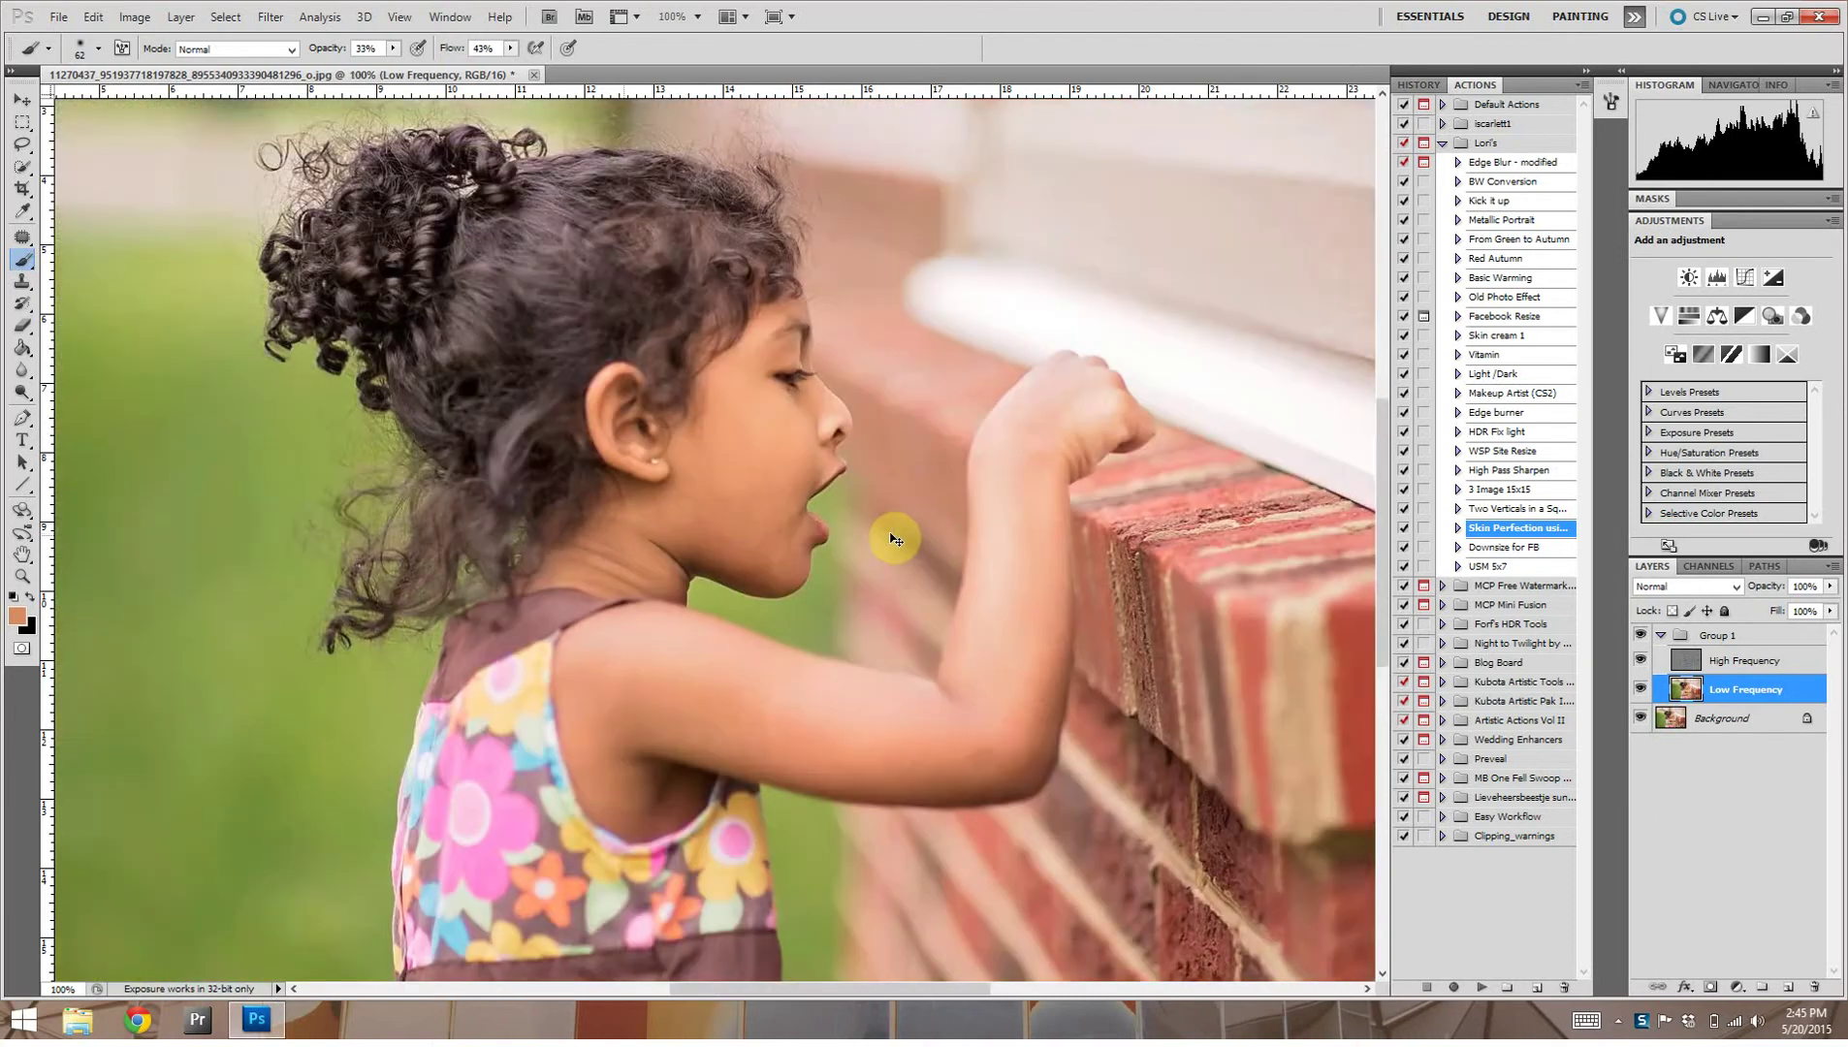
key("ctrl+minus")
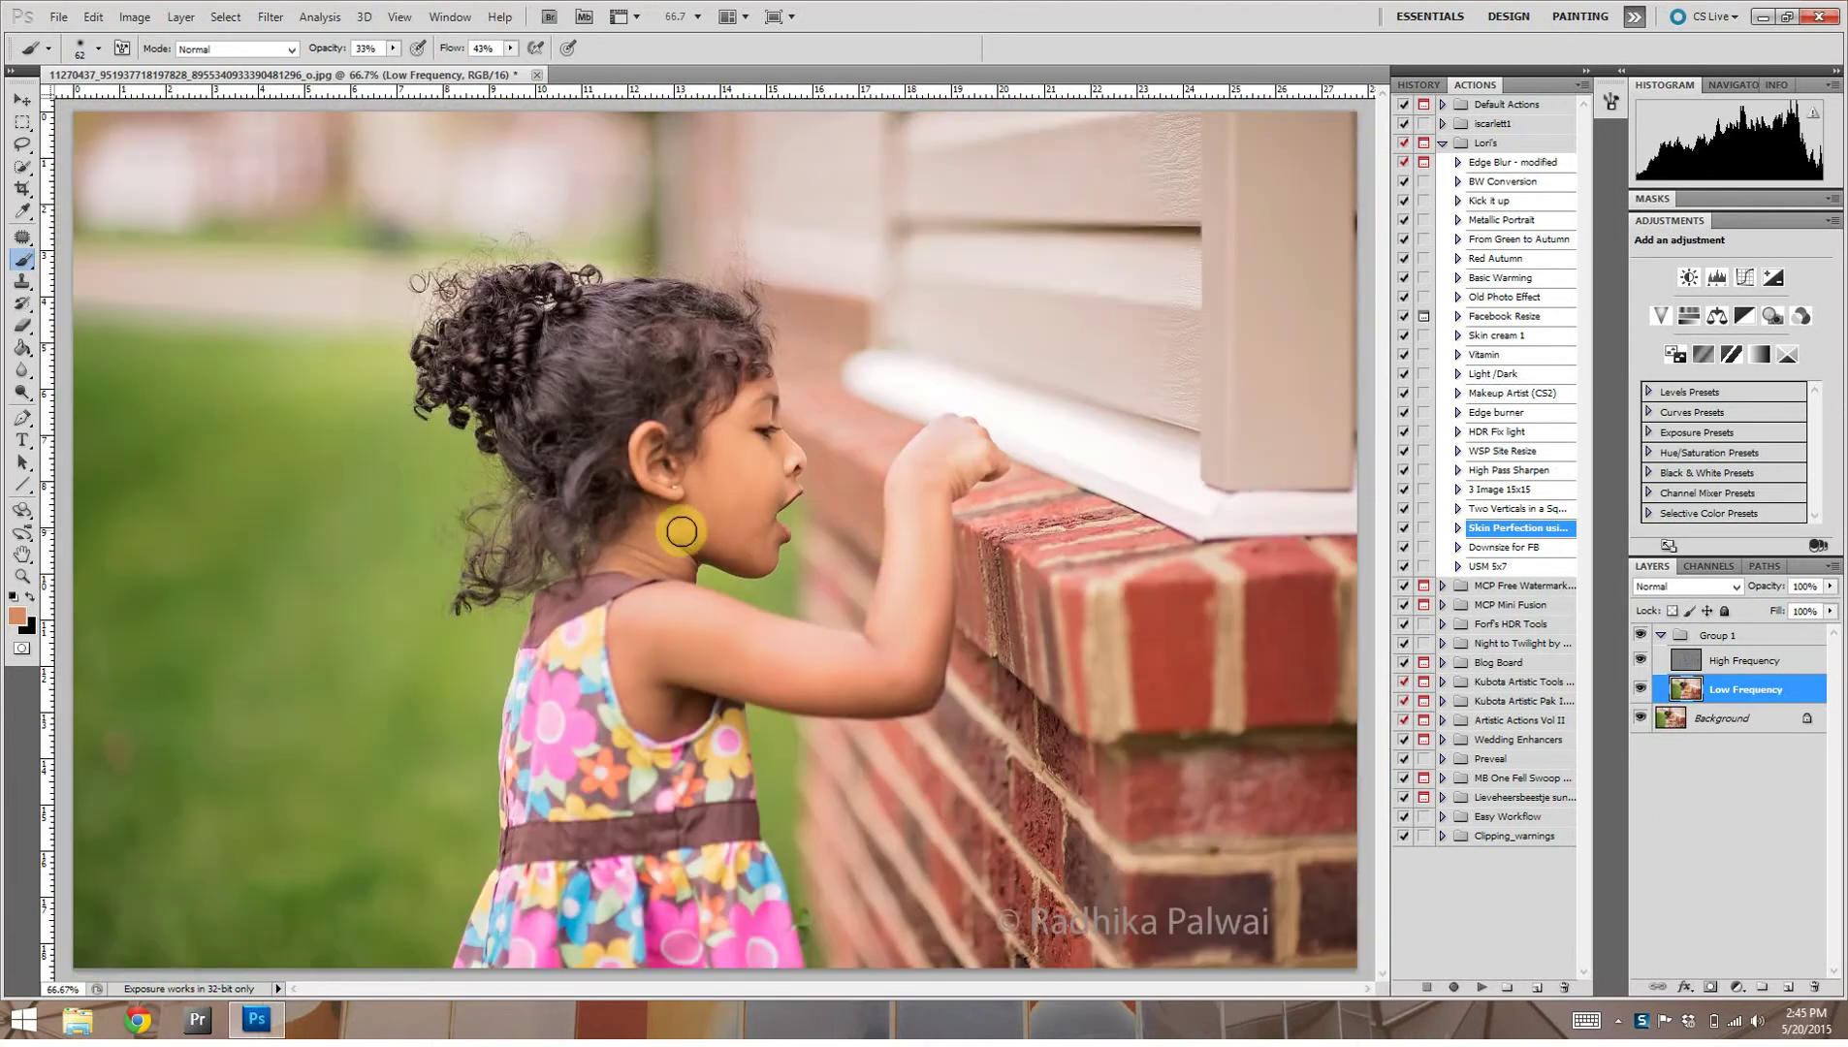
scroll(685, 537, "up", 1)
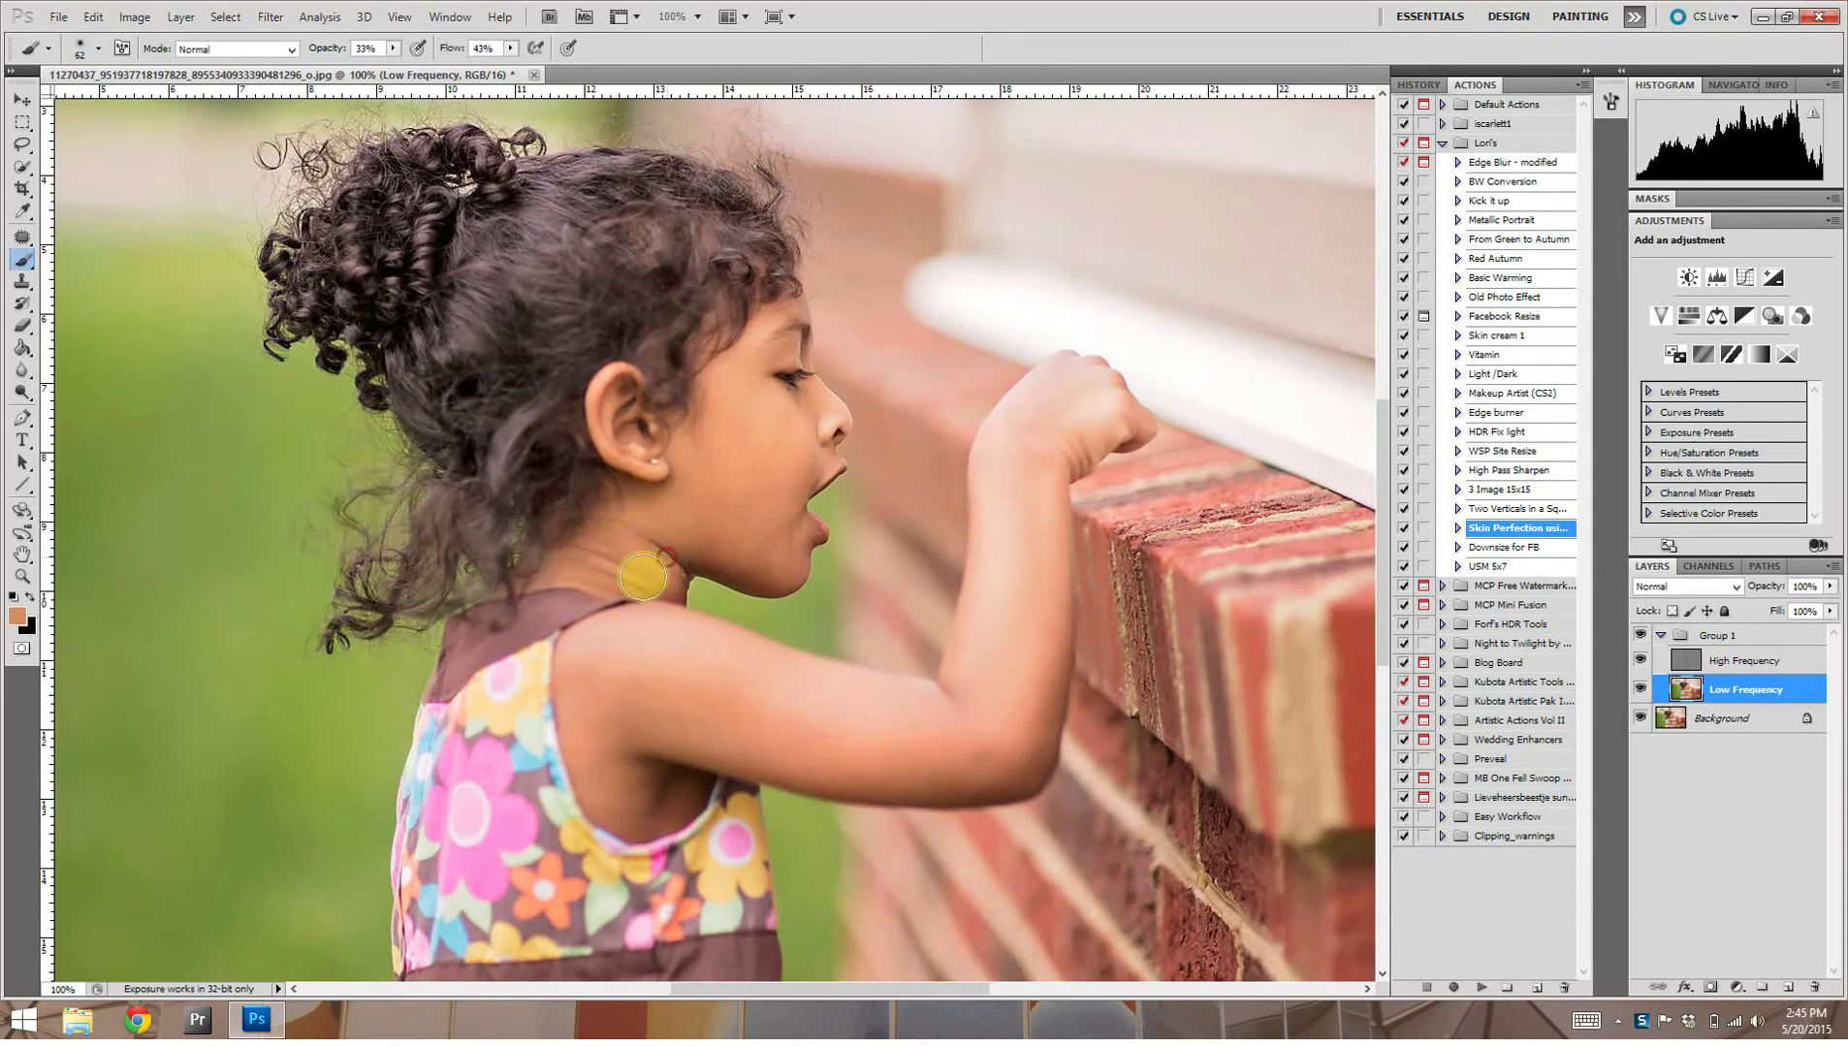
left_click(622, 568, "alt")
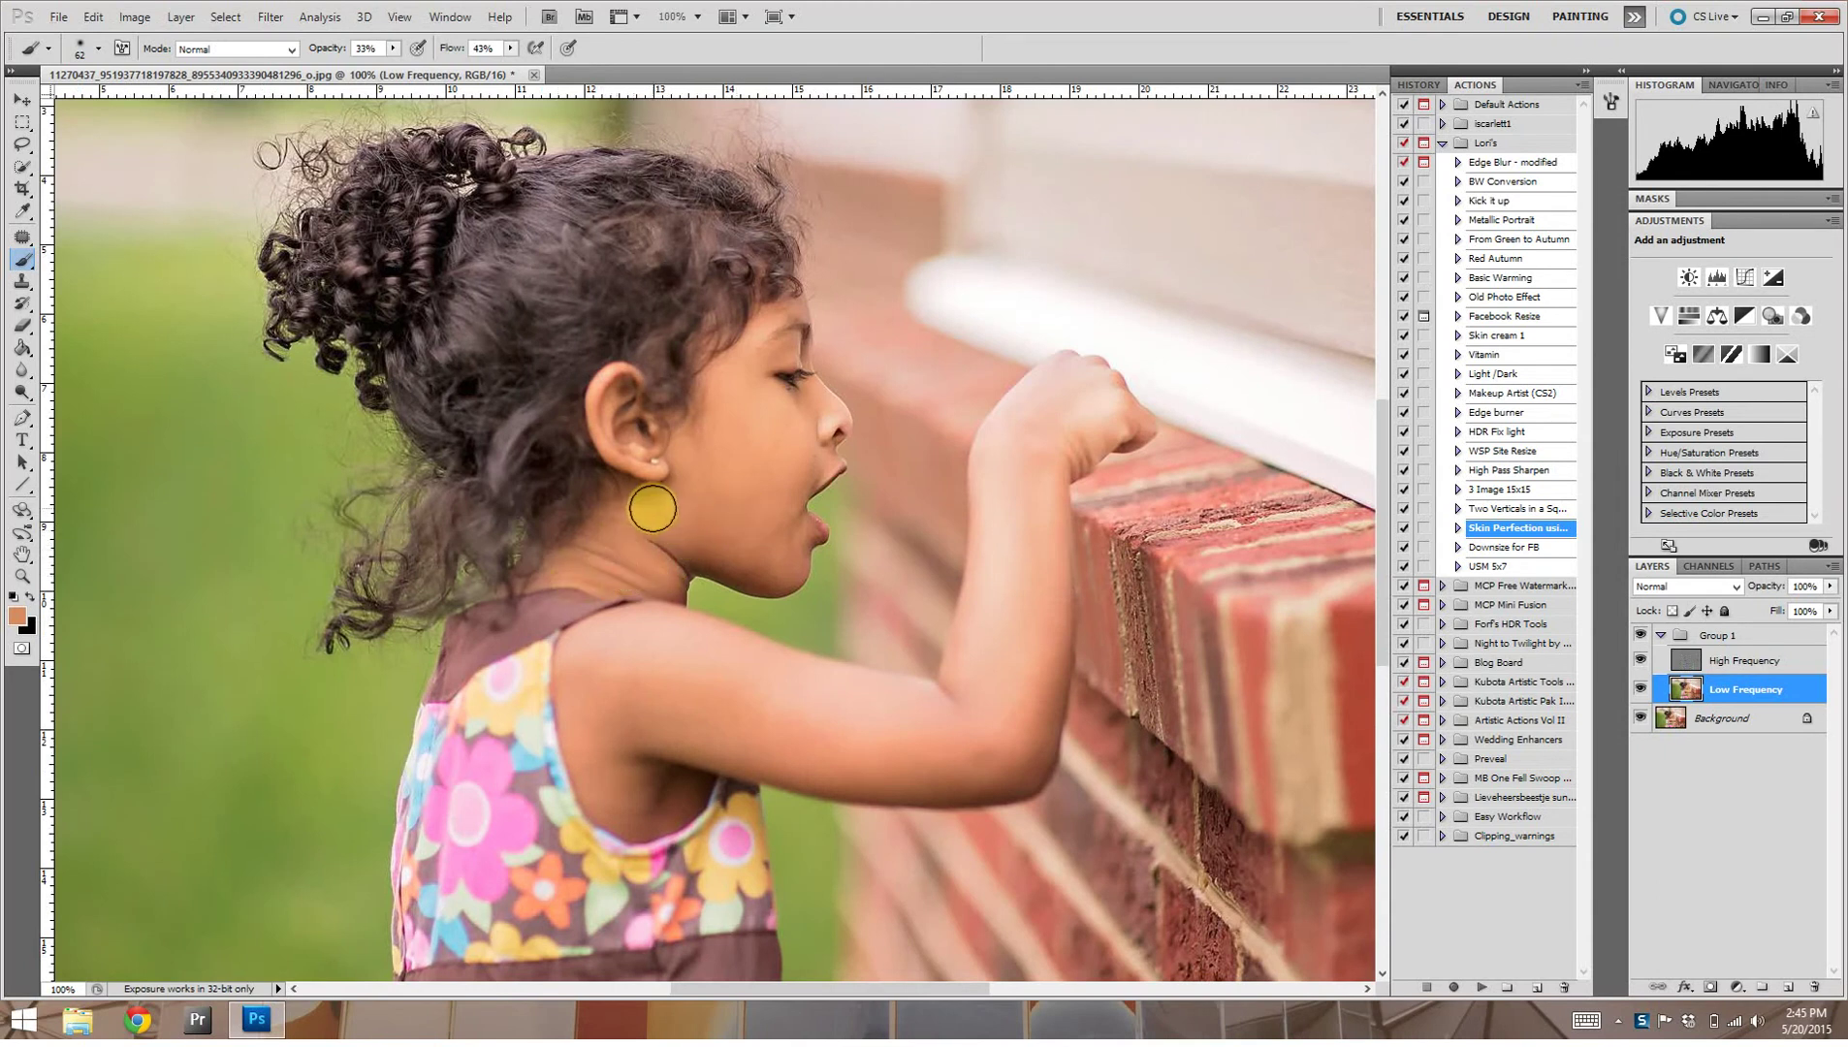
left_click(665, 505, "alt")
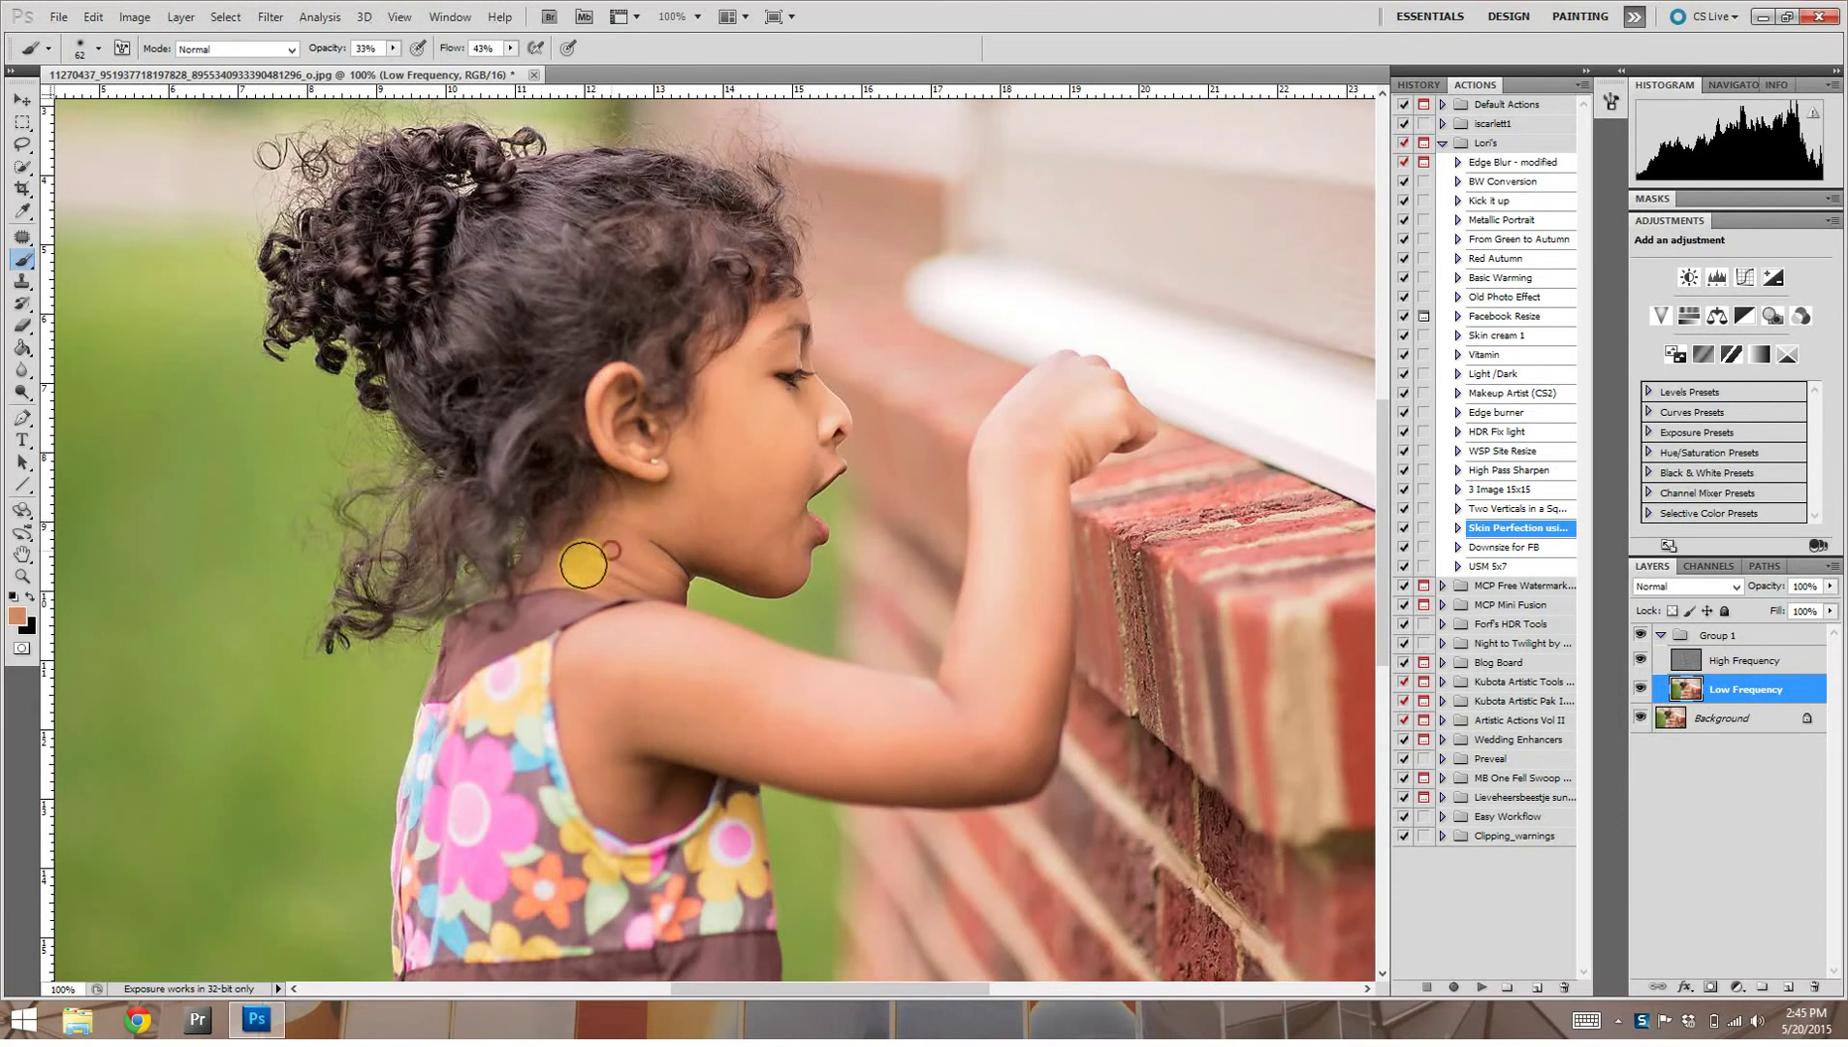
left_click(614, 552, "alt")
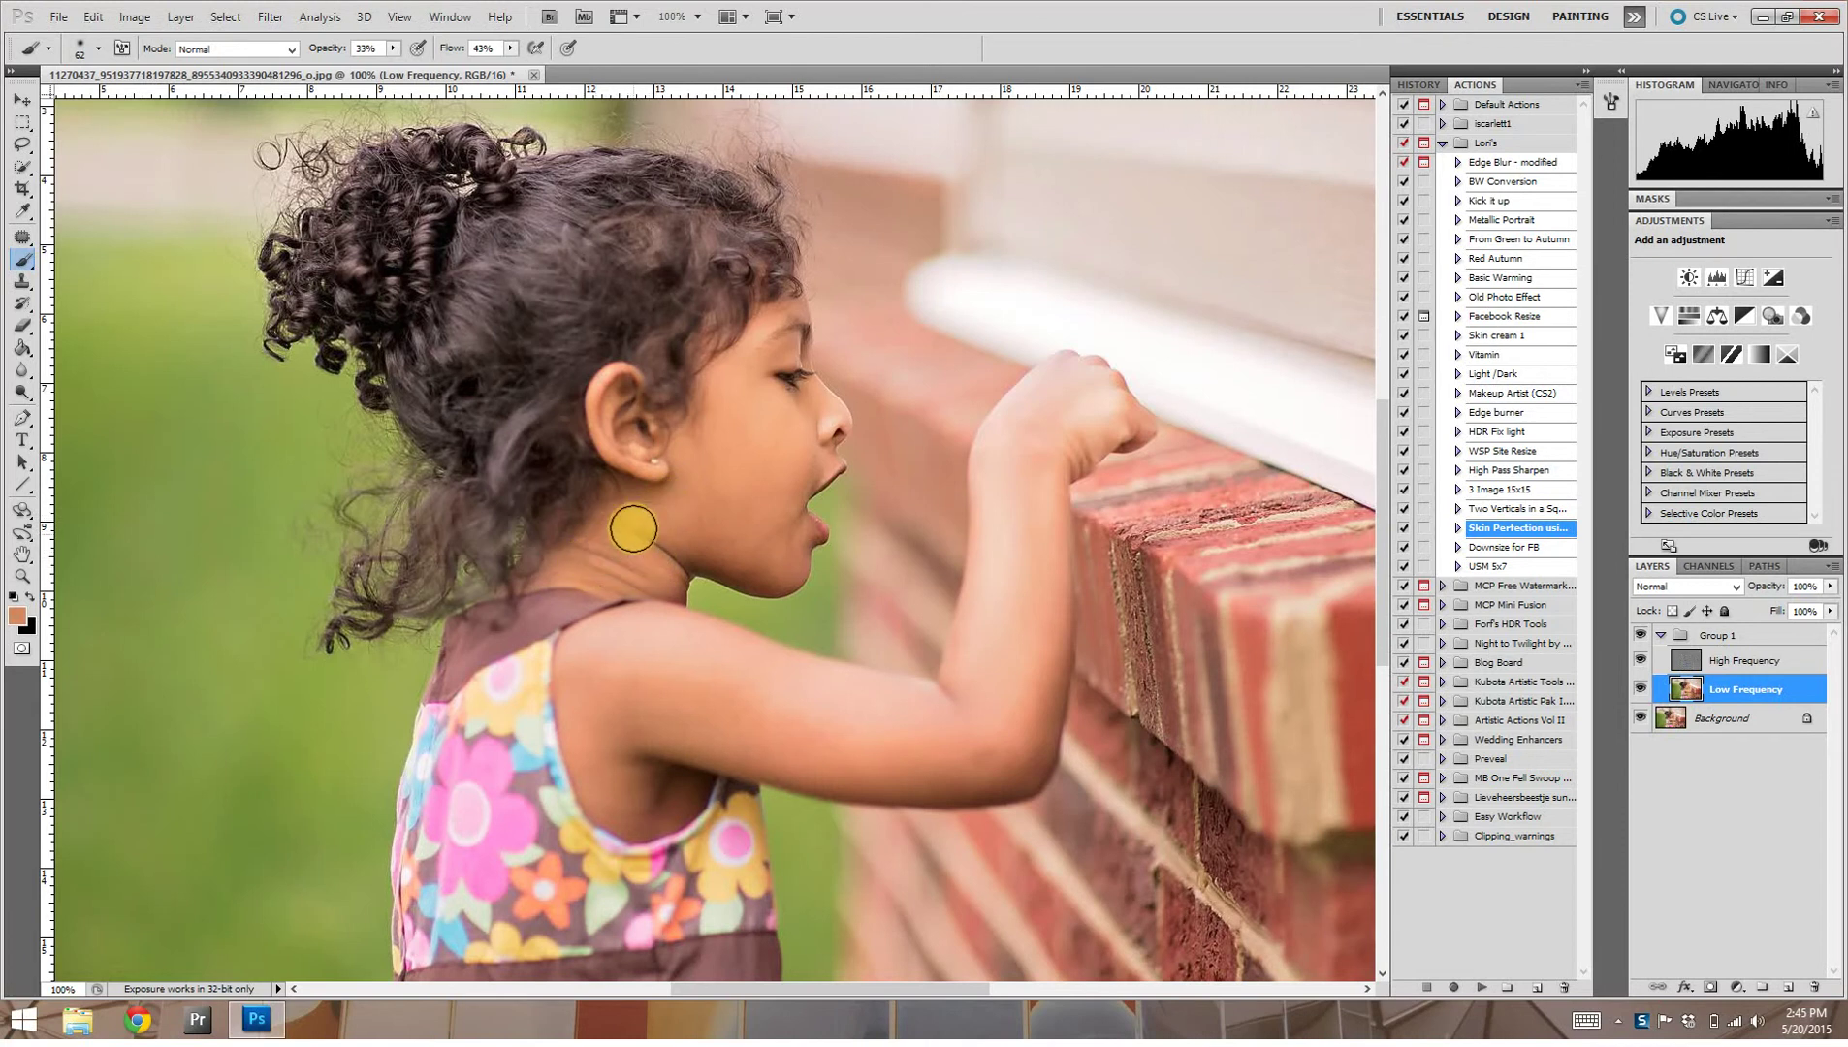
left_click(644, 527, "alt")
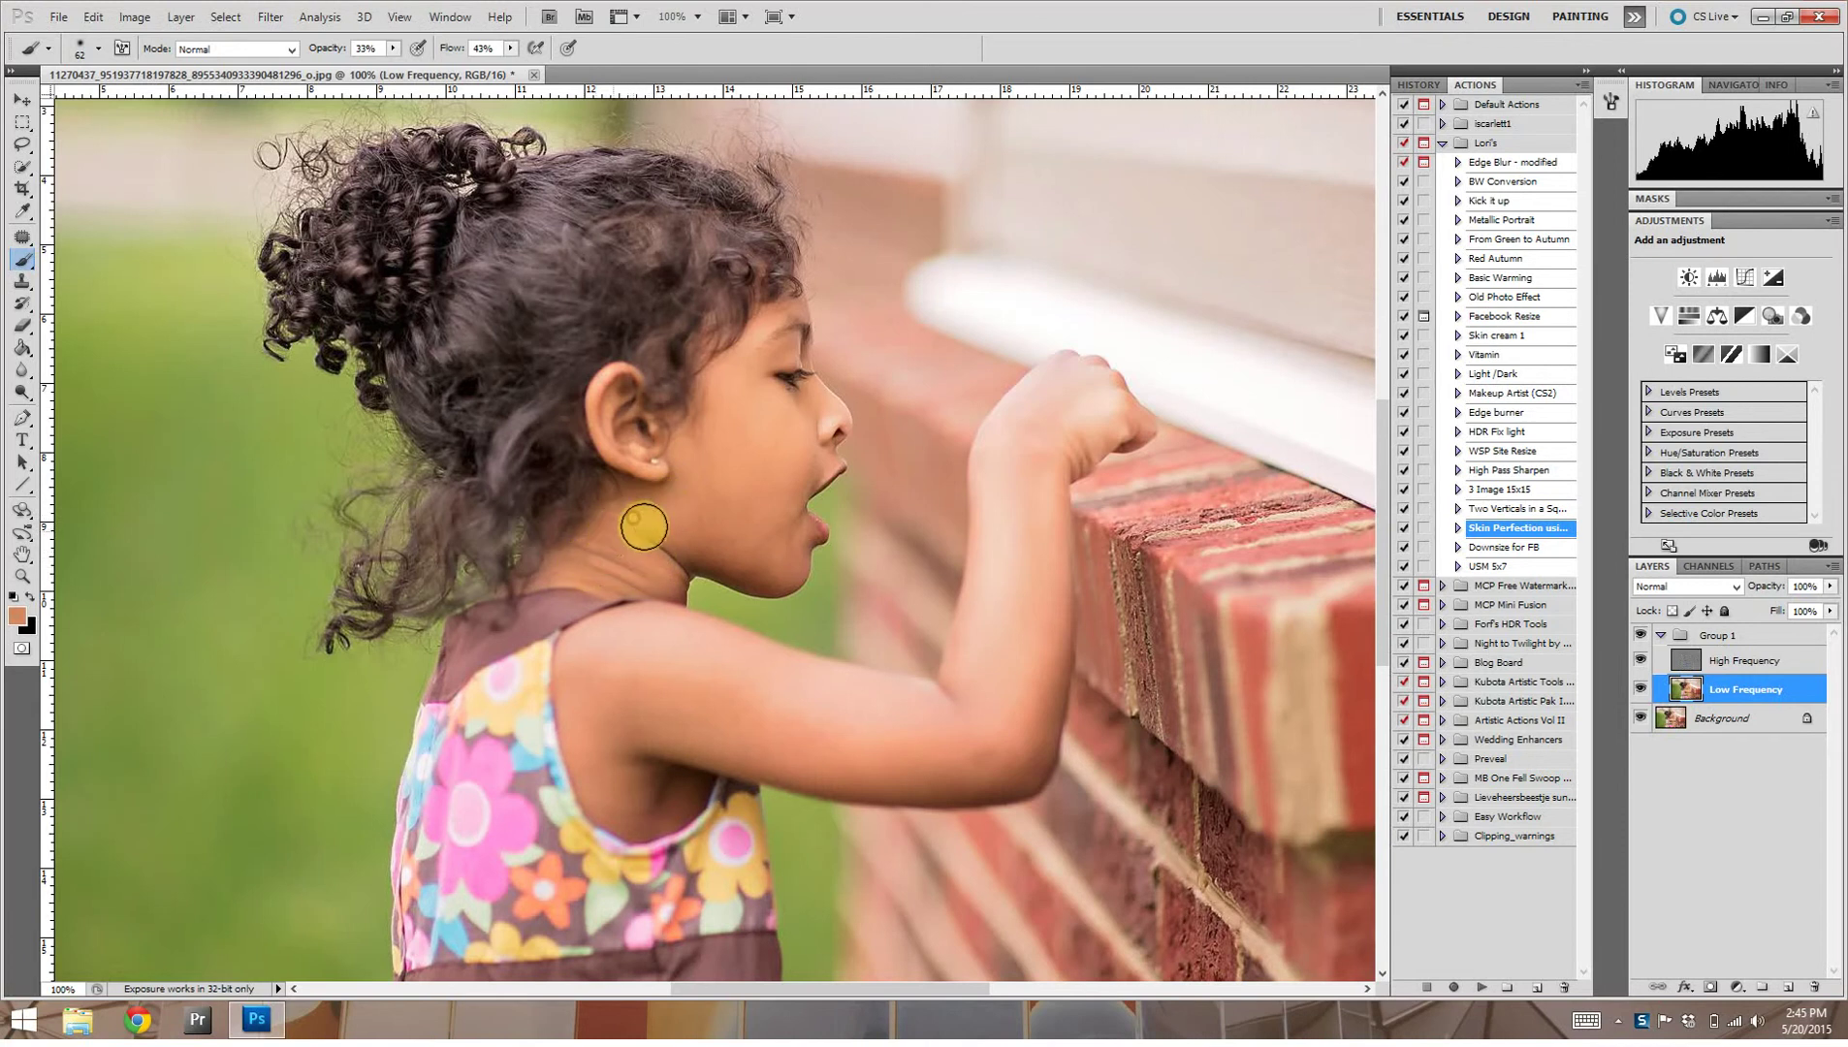
Step: Toggle Group 1 to compare the neck retouch, merge visible layers into Background, and zoom to 50%
left_click(1661, 635)
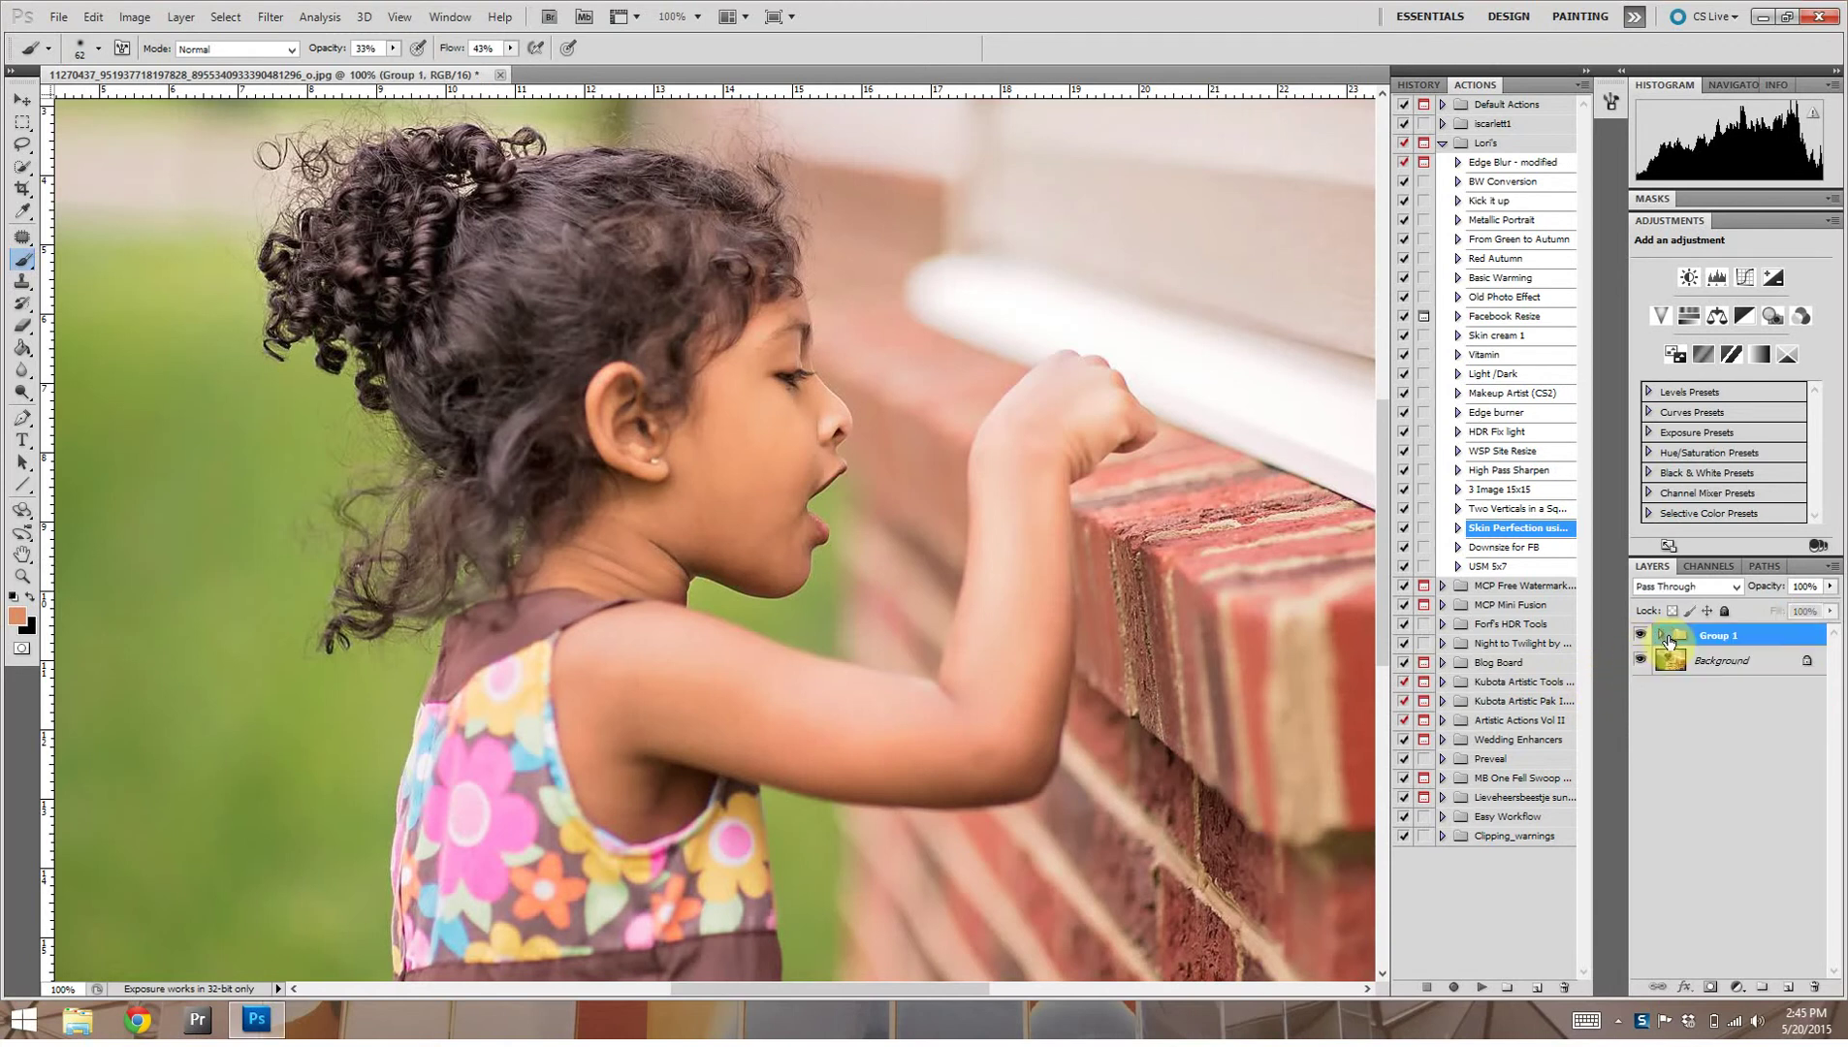
left_click(1639, 637)
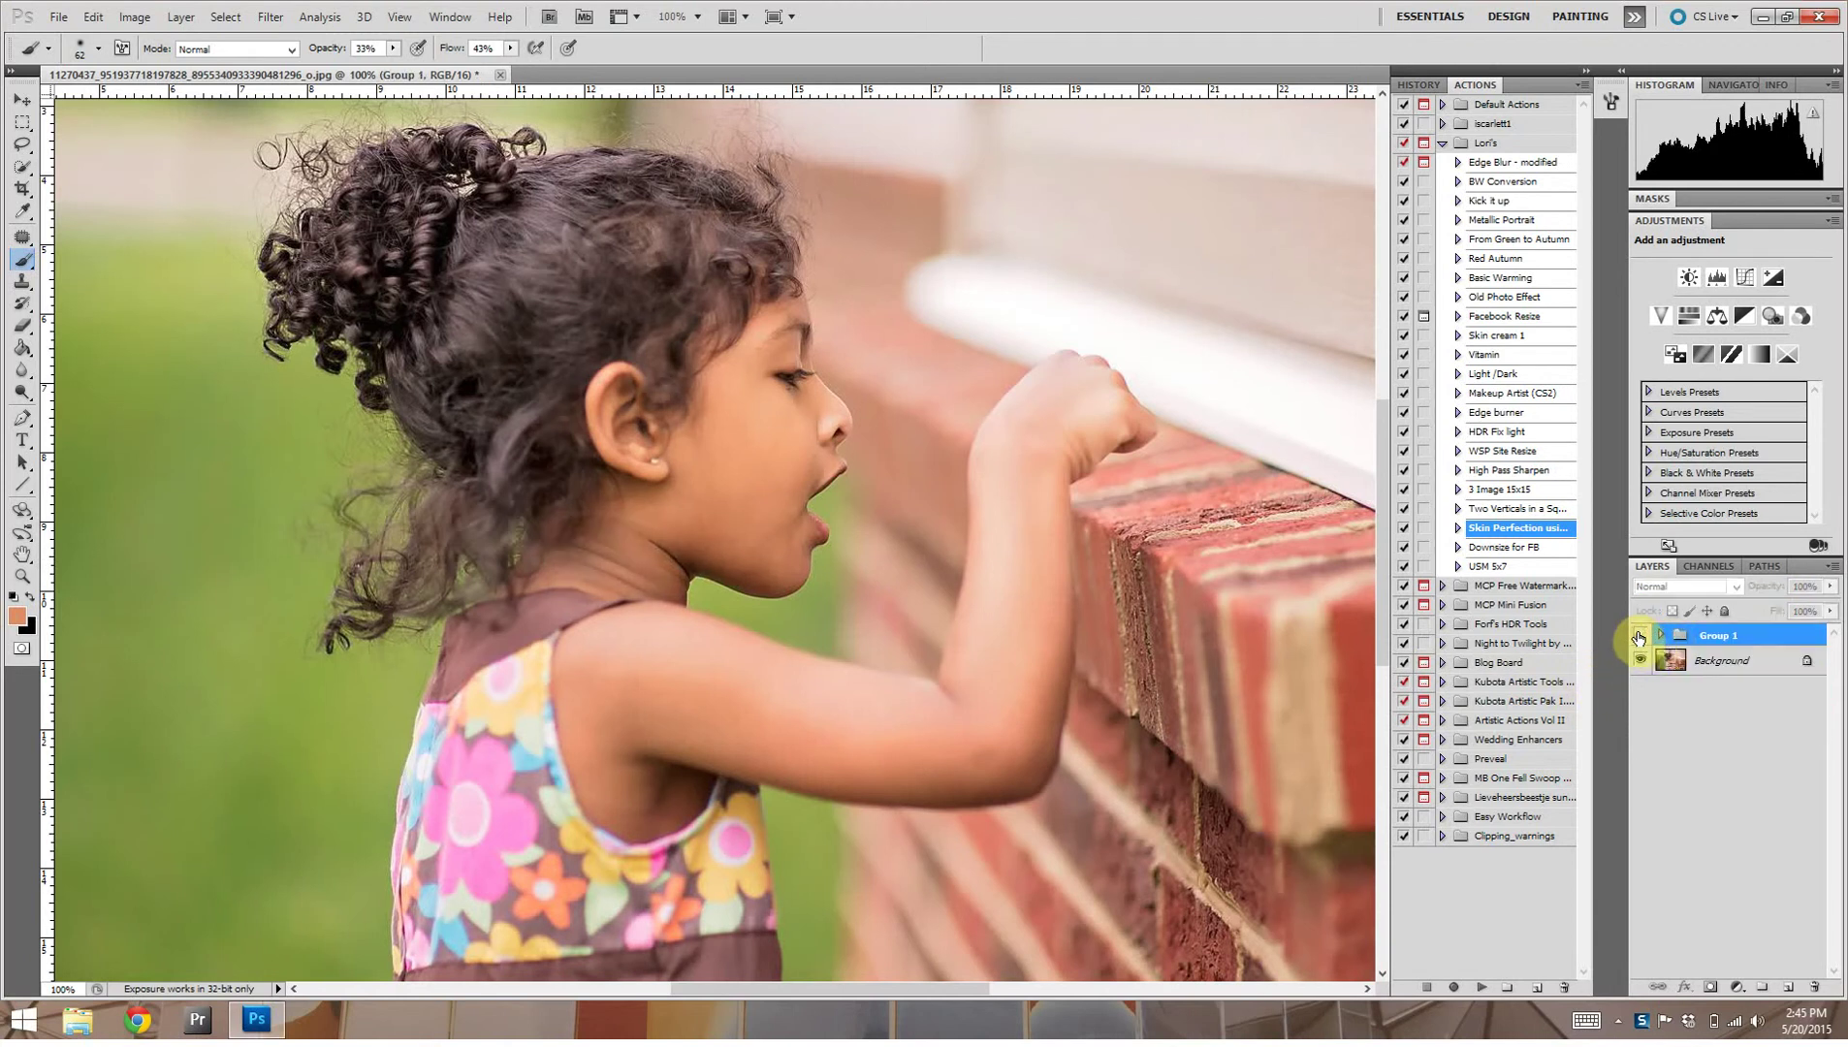
left_click(1639, 637)
left_click(1638, 637)
left_click(1638, 637)
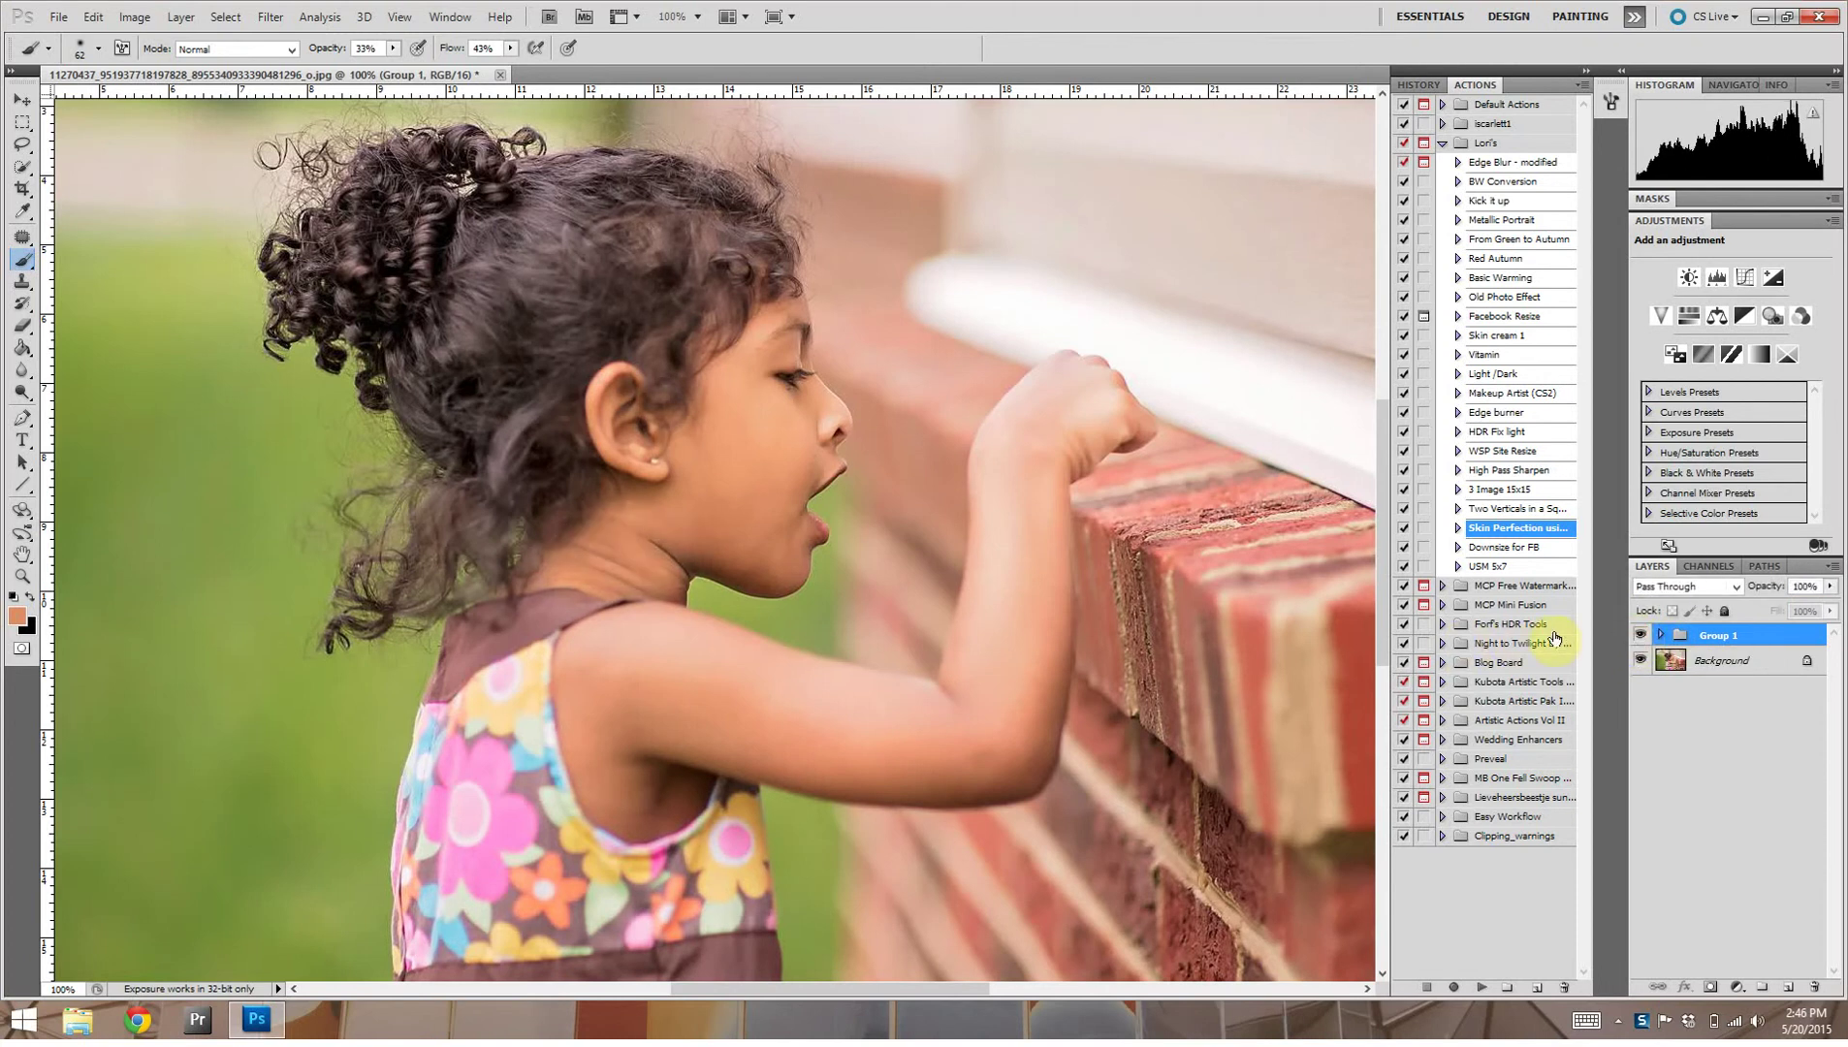
key("ctrl+e")
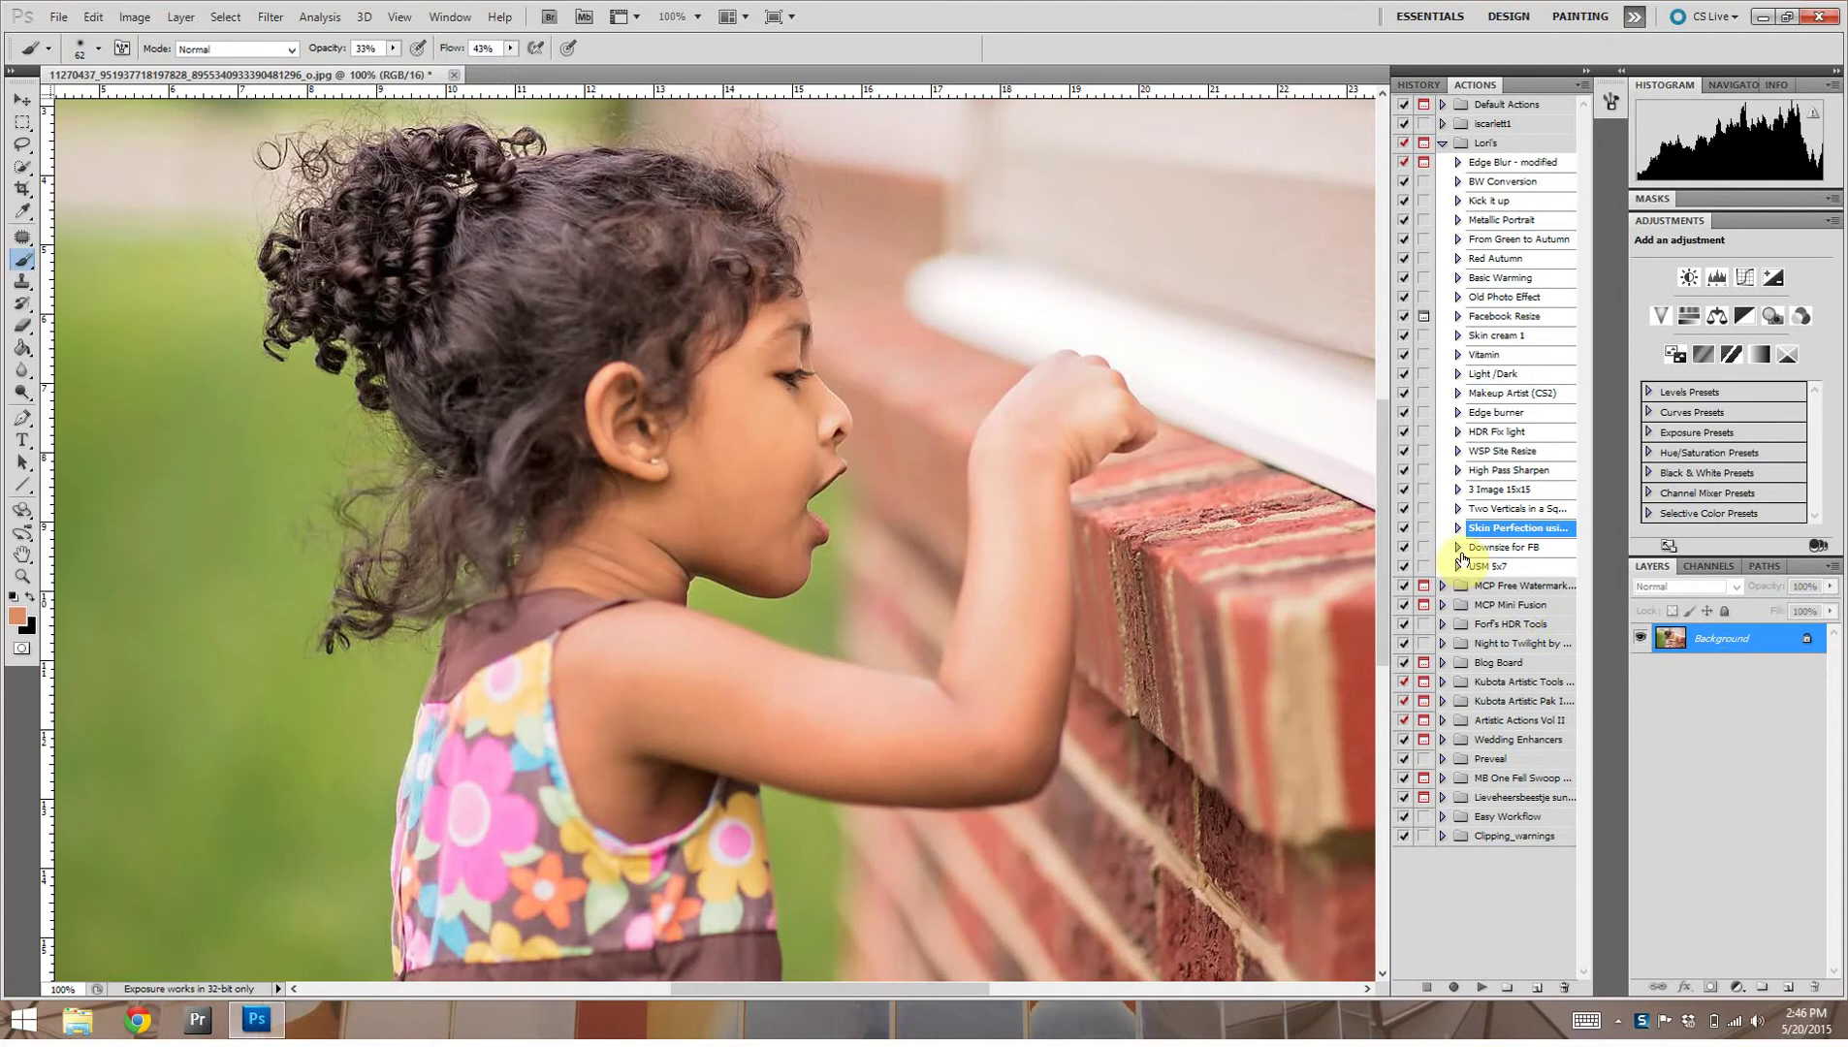
key("ctrl+minus")
key("ctrl+minus")
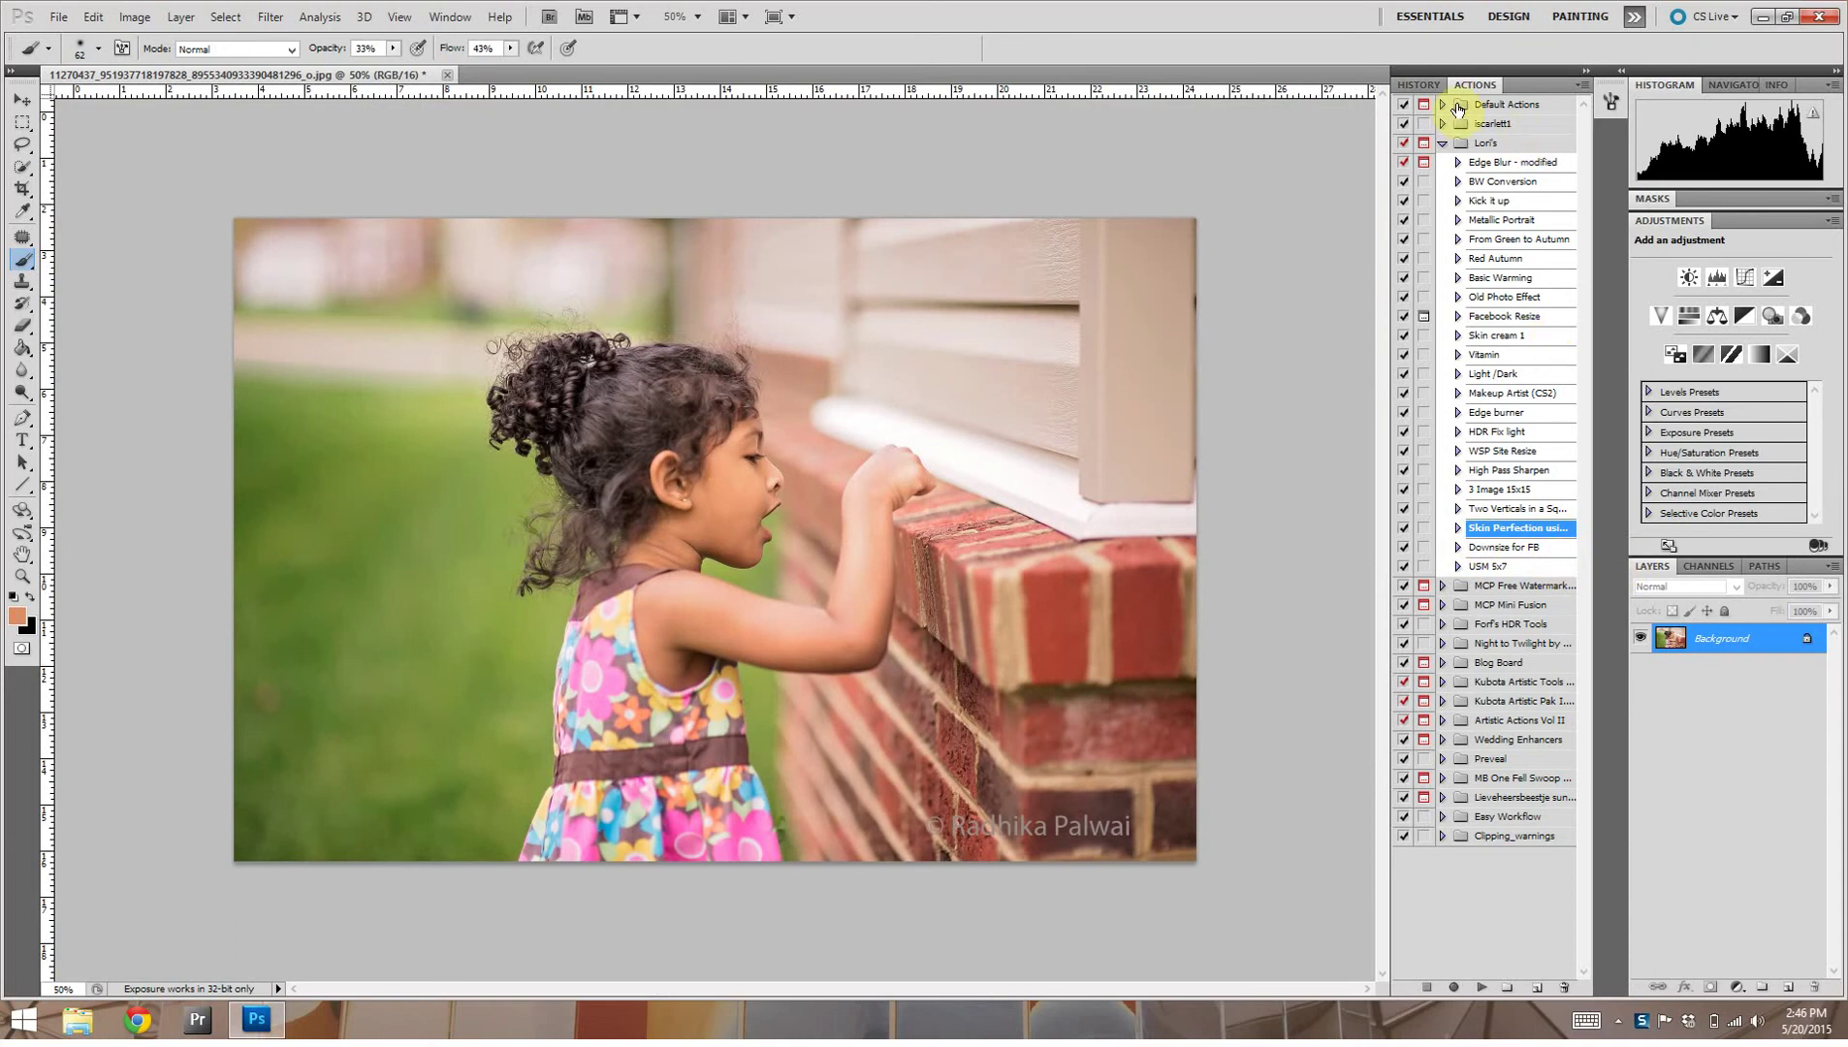
Step: Create History Snapshot 1 of the retouched photo, then switch between the original and Snapshot 1 twice to compare
left_click(1432, 84)
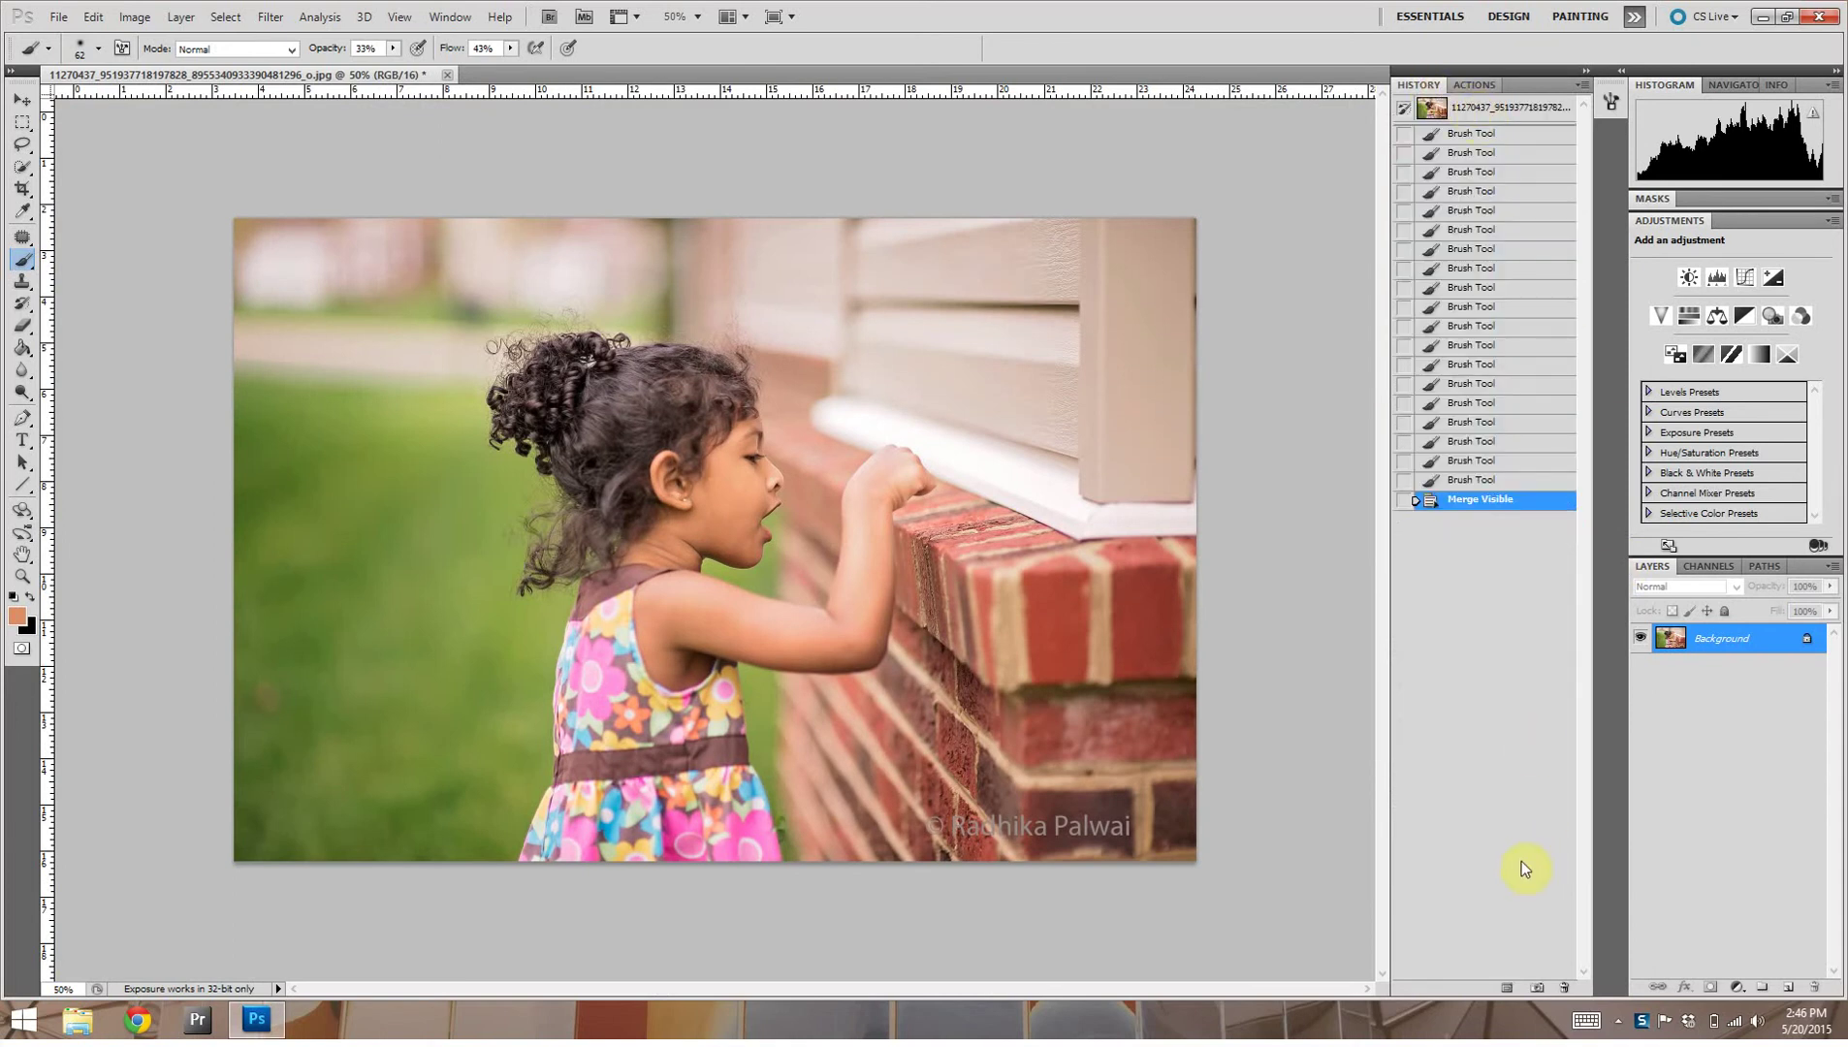
left_click(1537, 989)
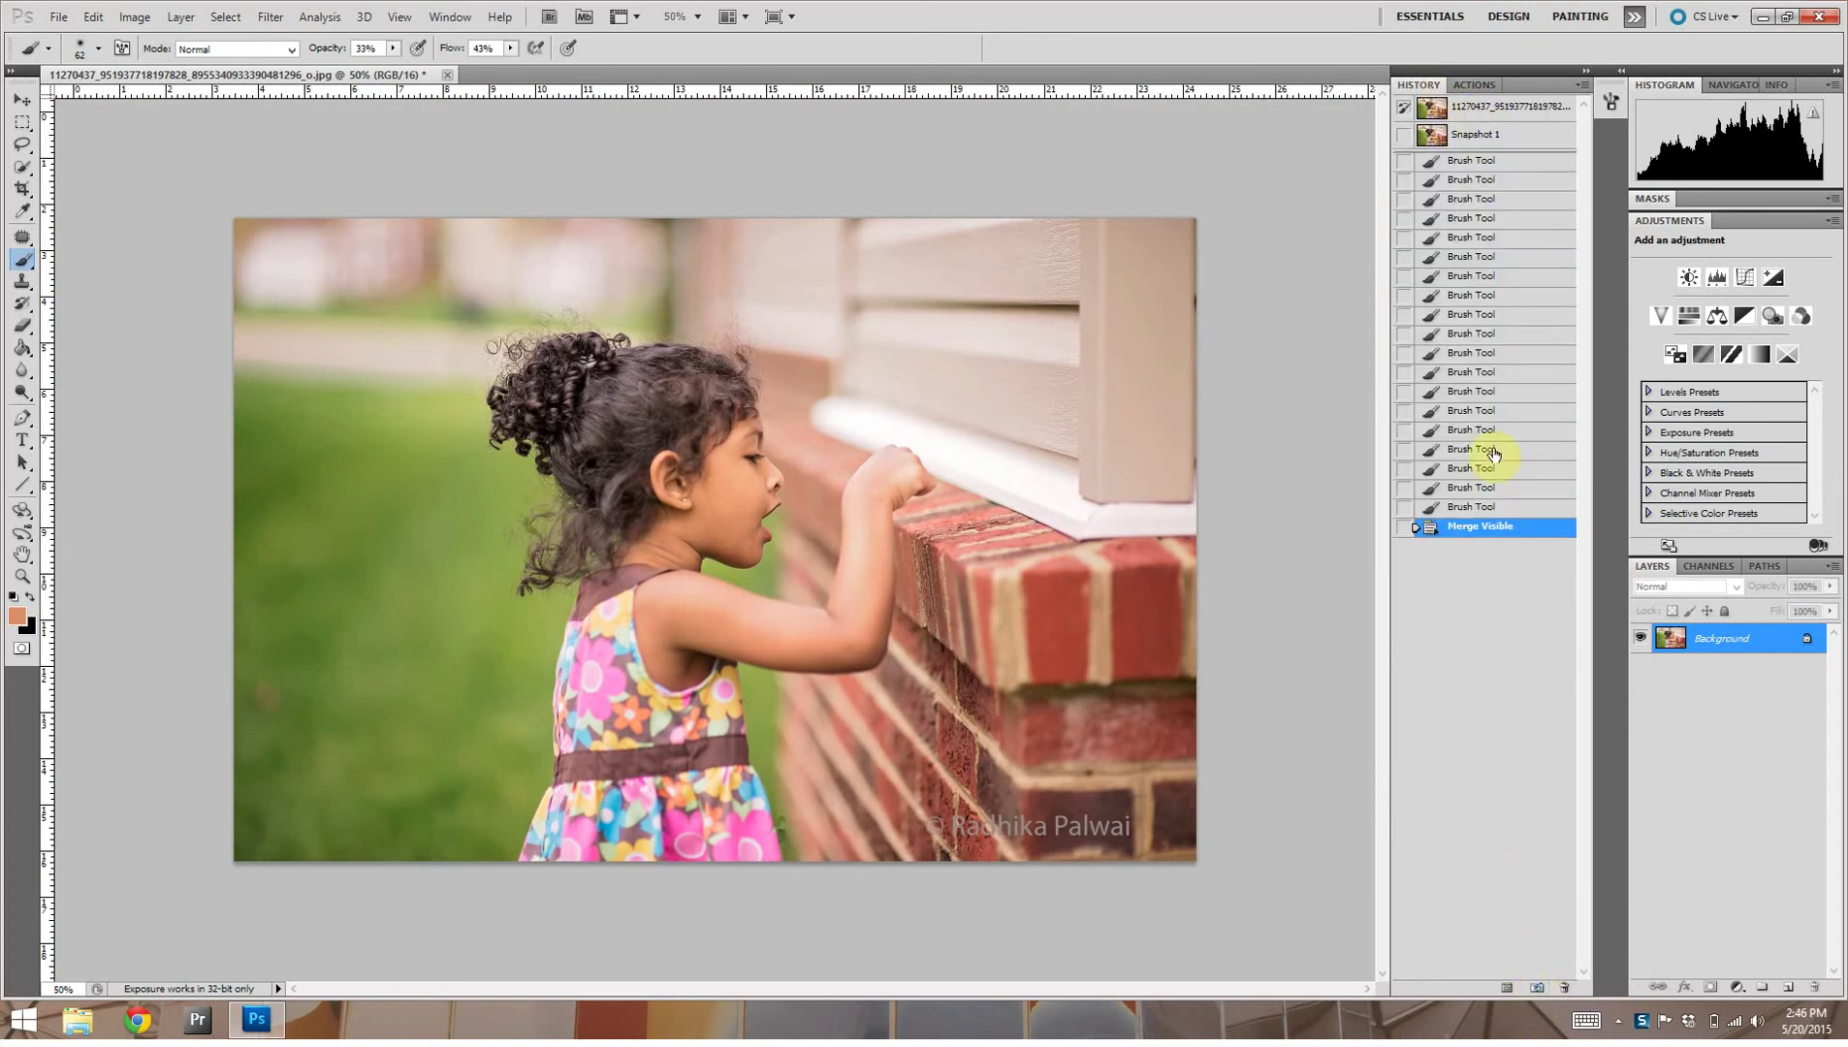
left_click(1496, 115)
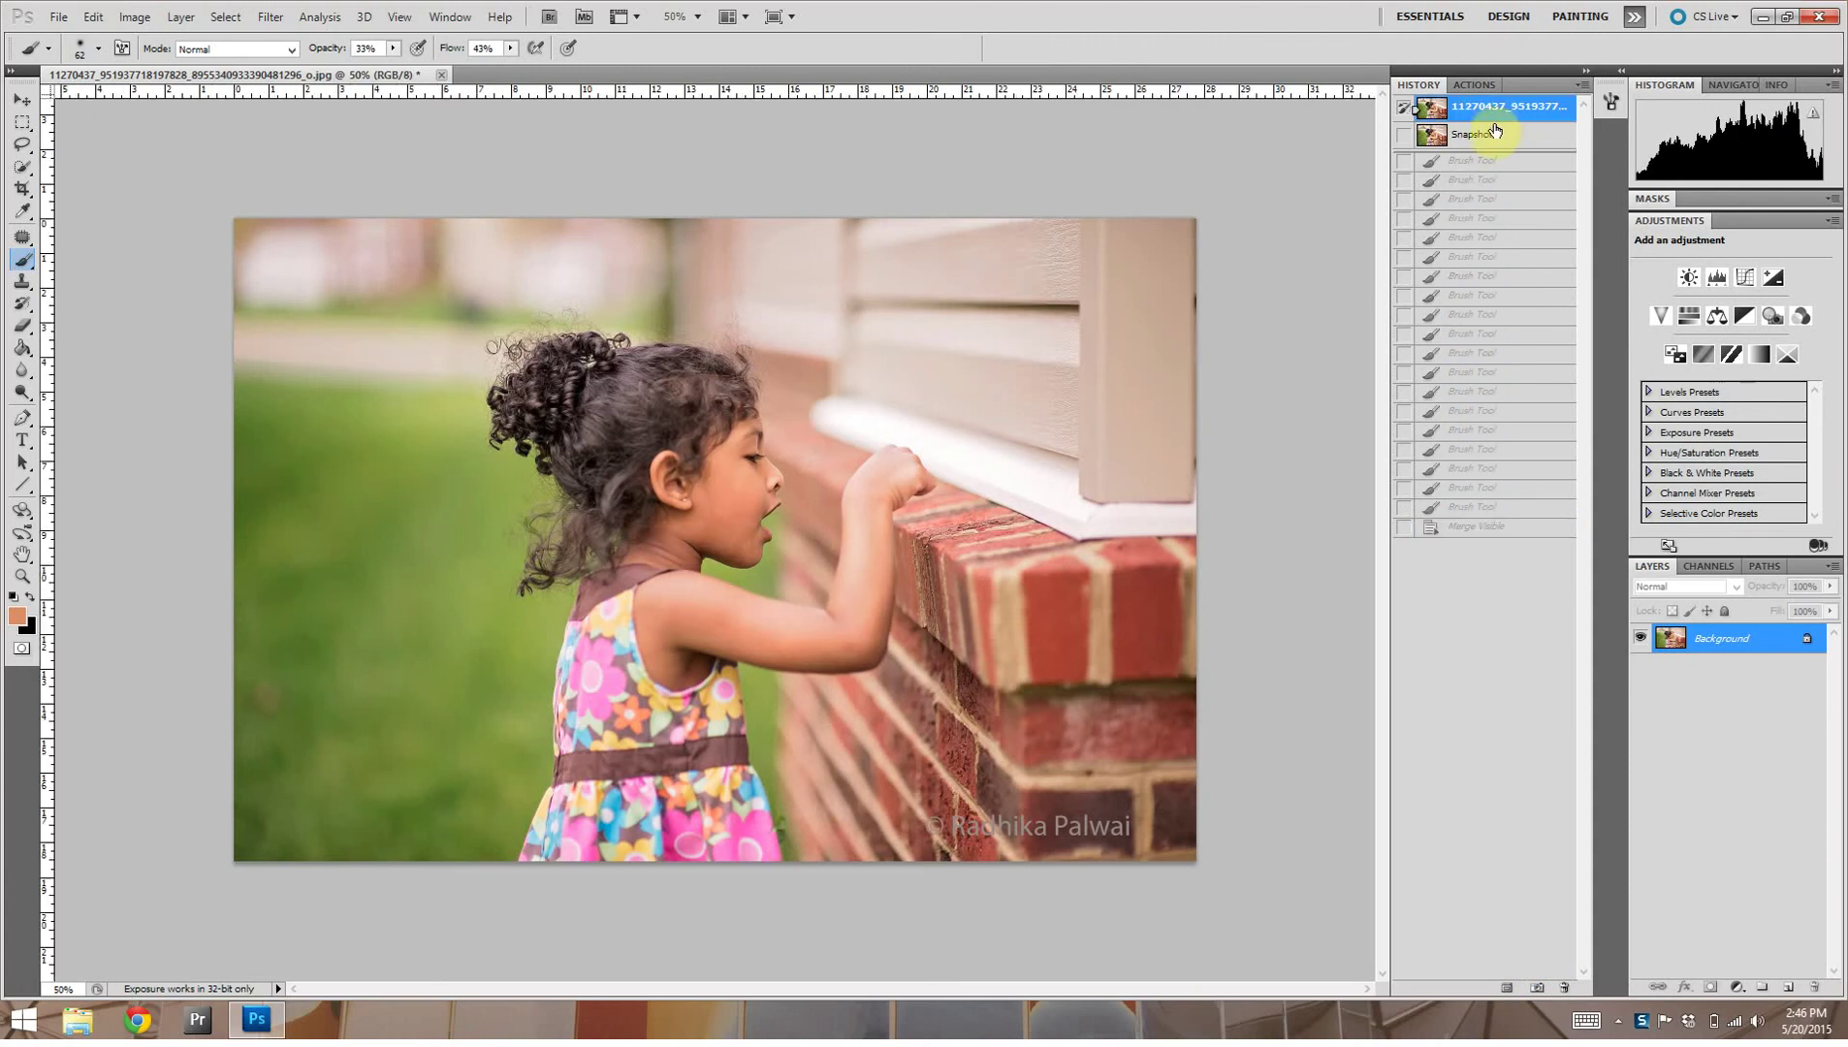
left_click(1492, 139)
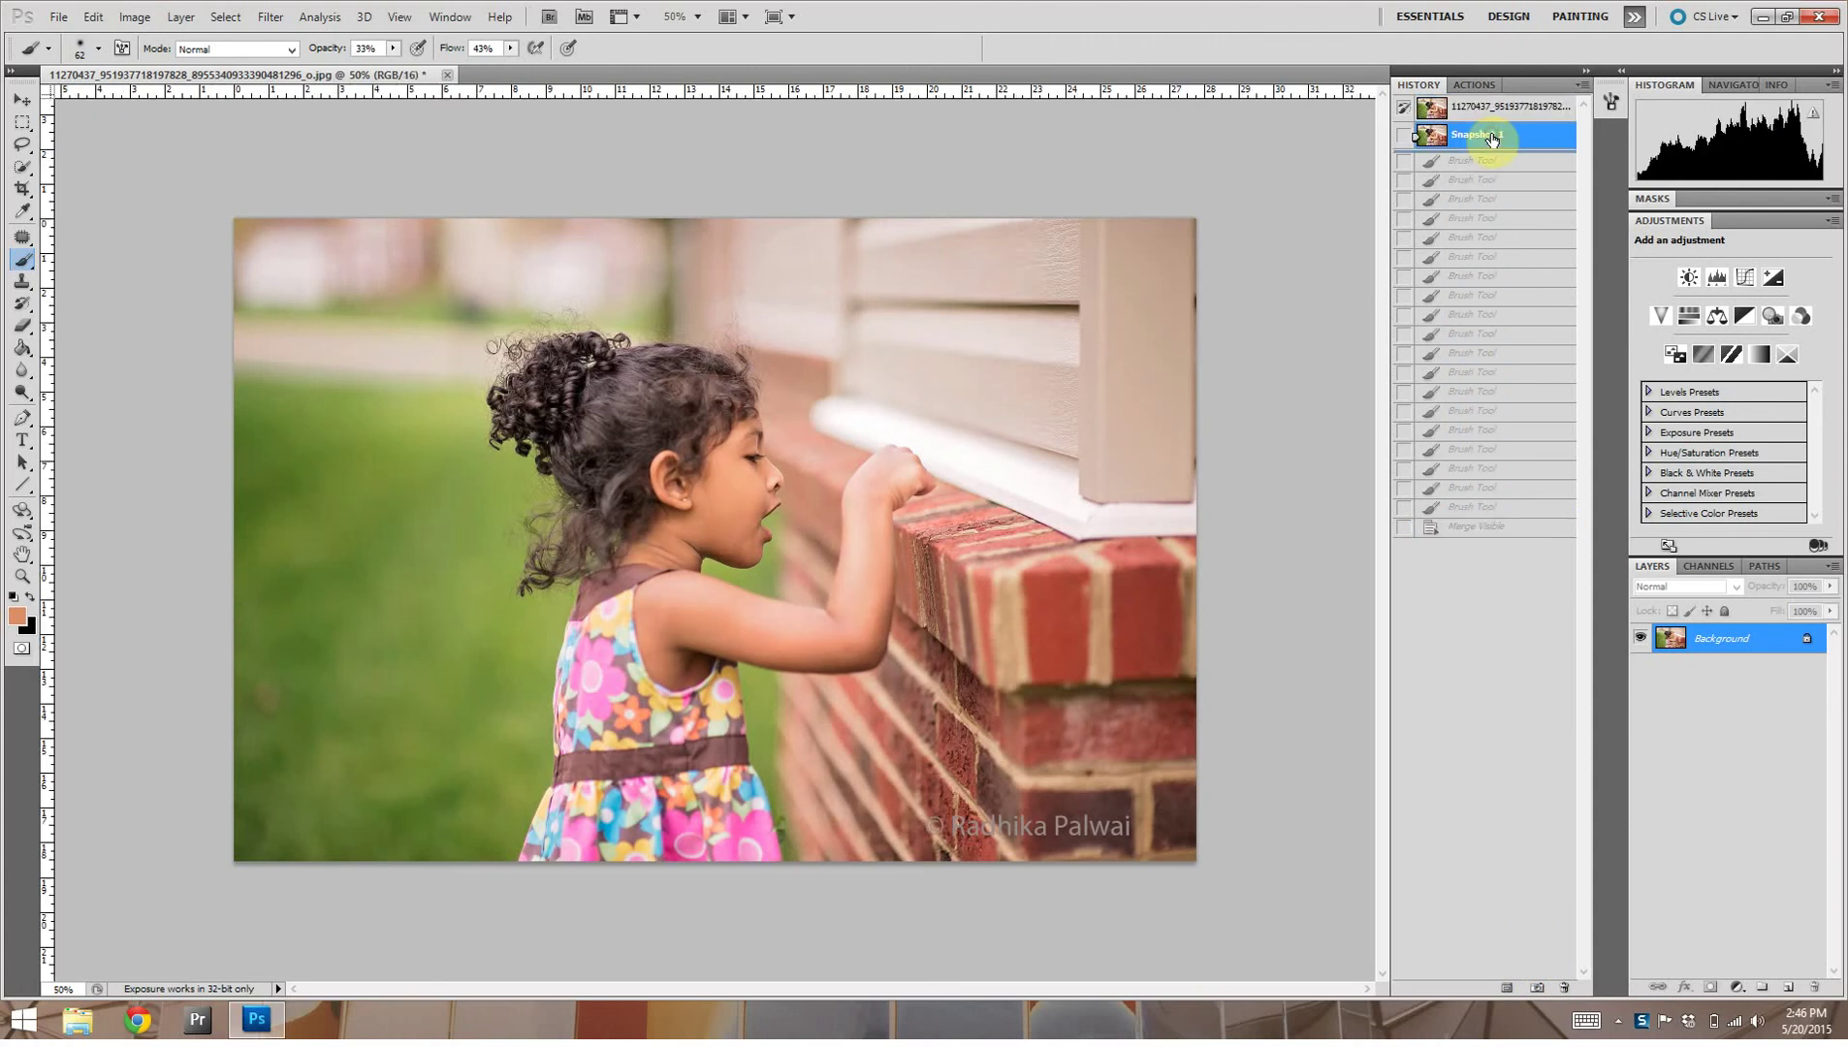
left_click(1509, 110)
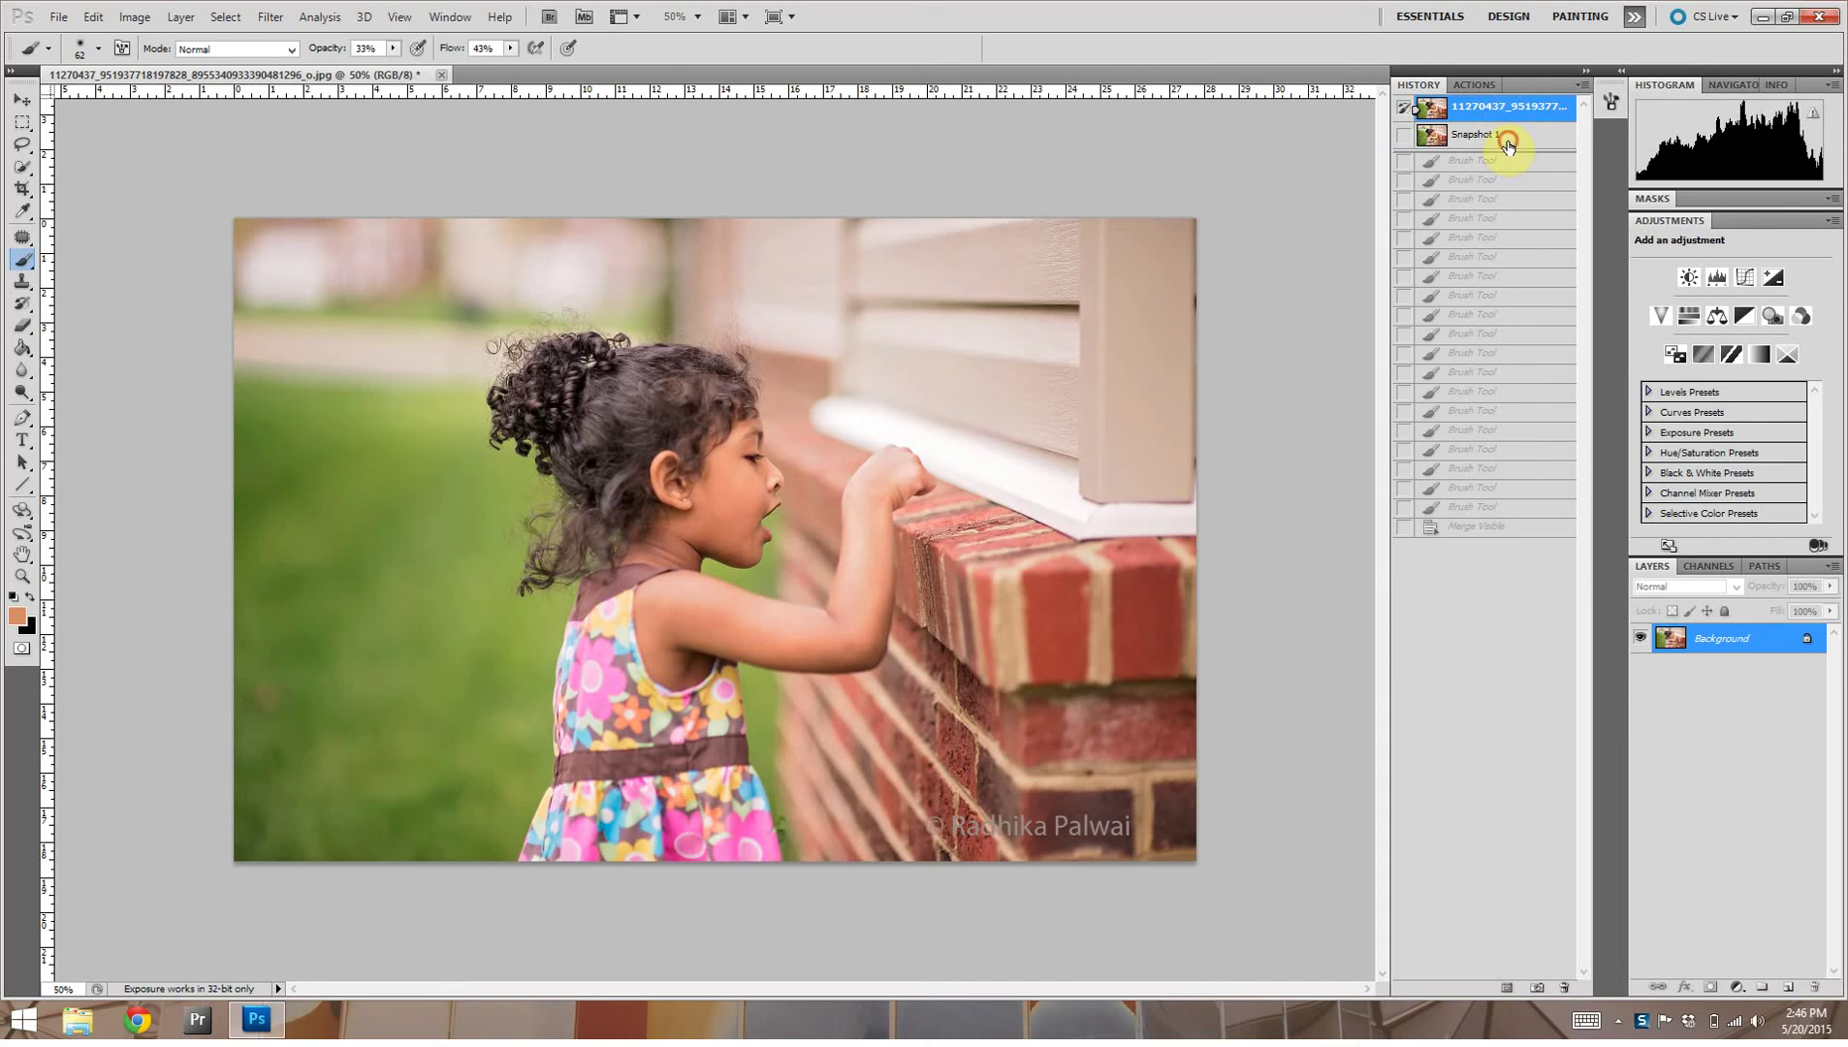
left_click(1509, 141)
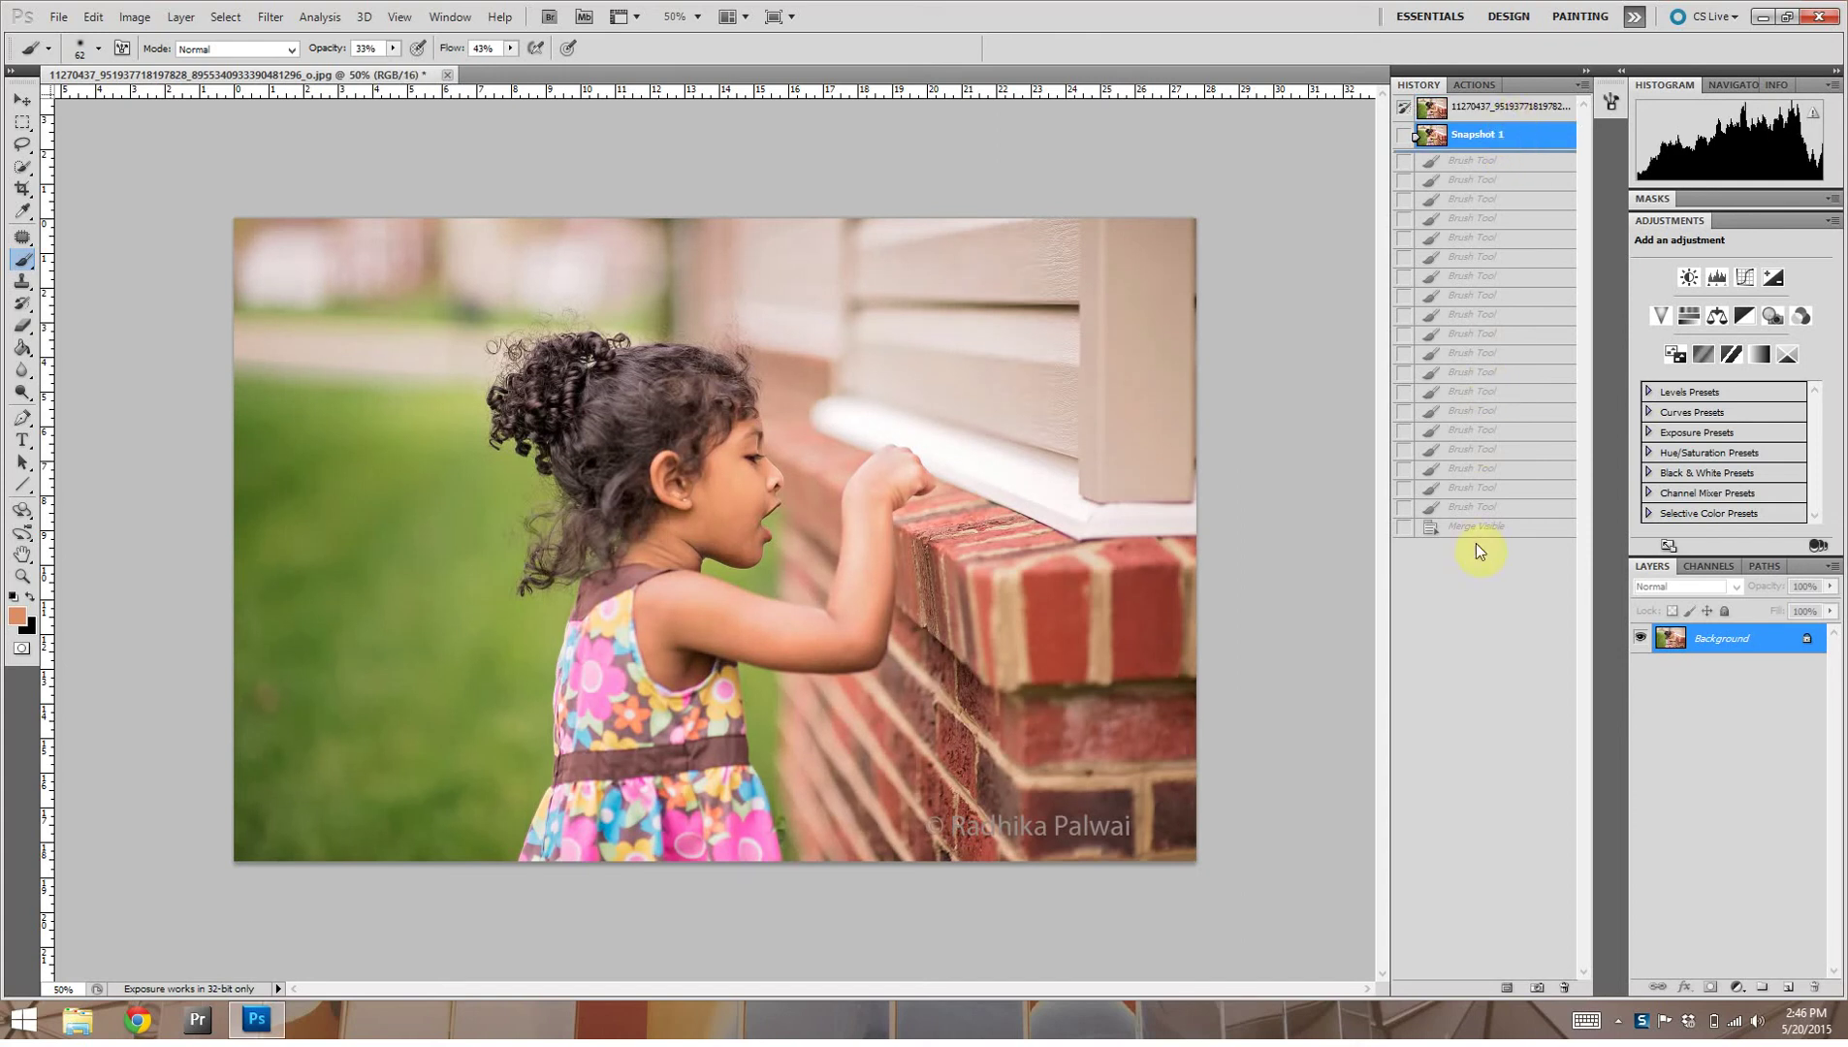
left_click(1619, 1020)
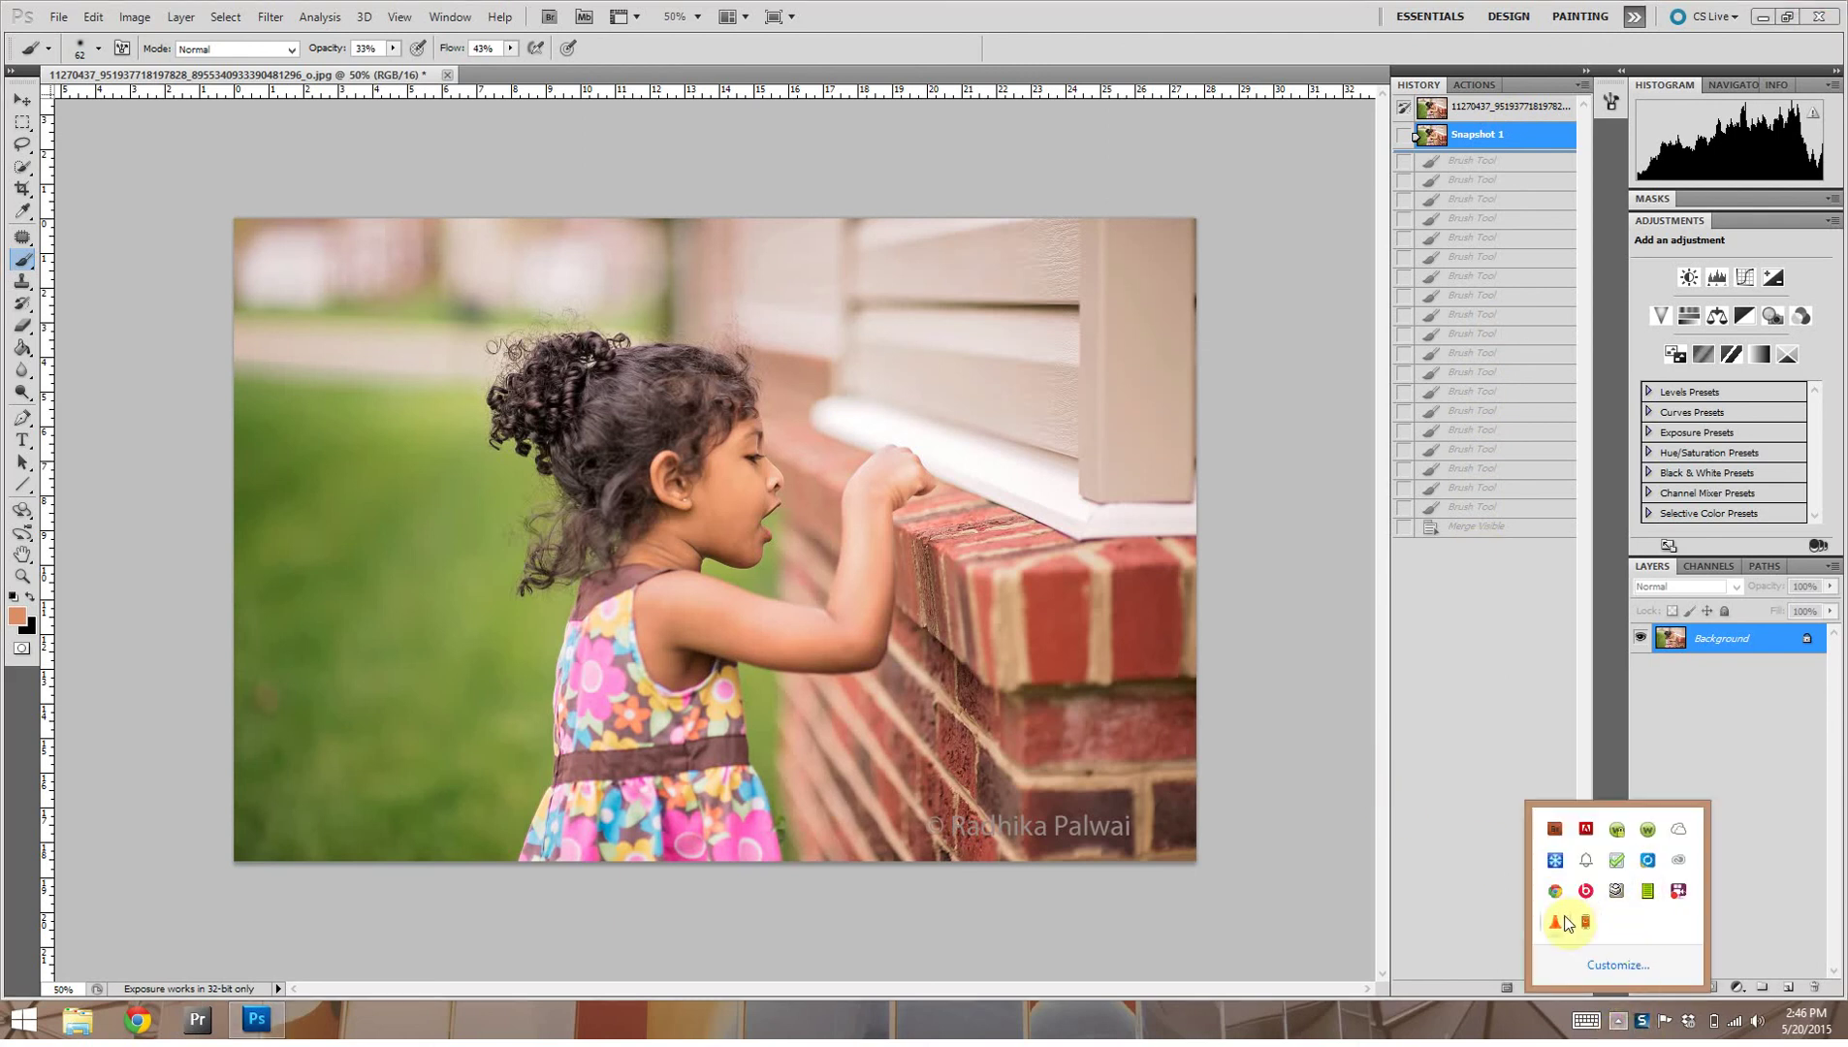